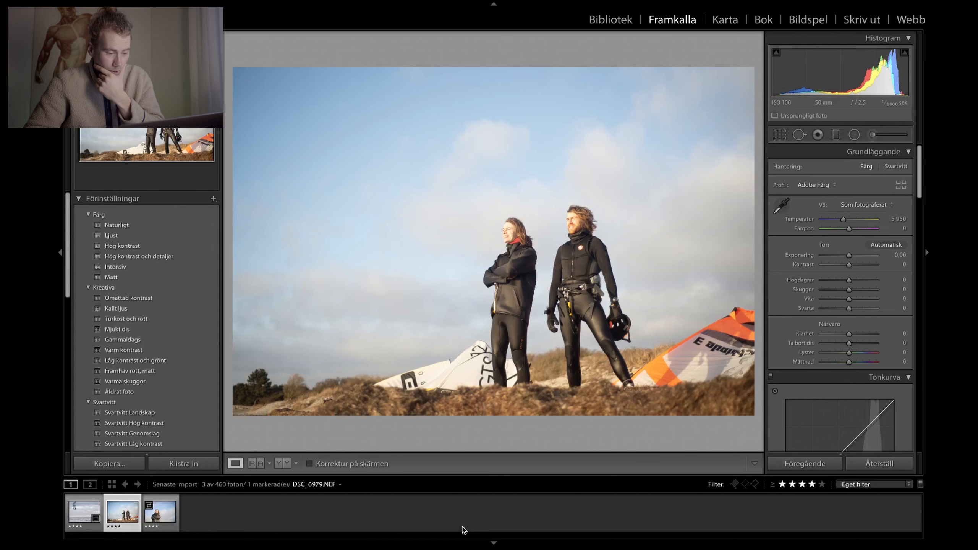
Open the portrait DSC_6996.NEF for editing and convert it to black and white (Svartvitt)
key("Right")
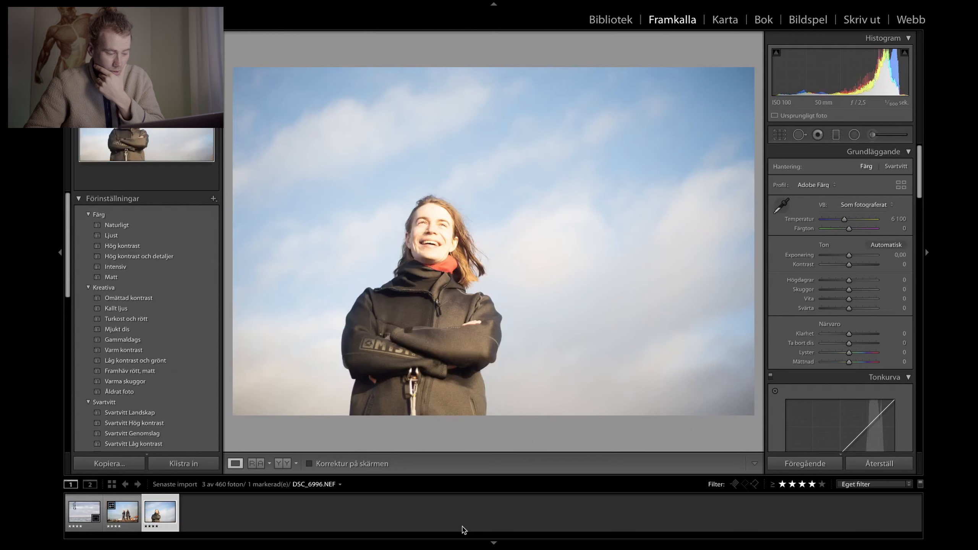
key("shift+m")
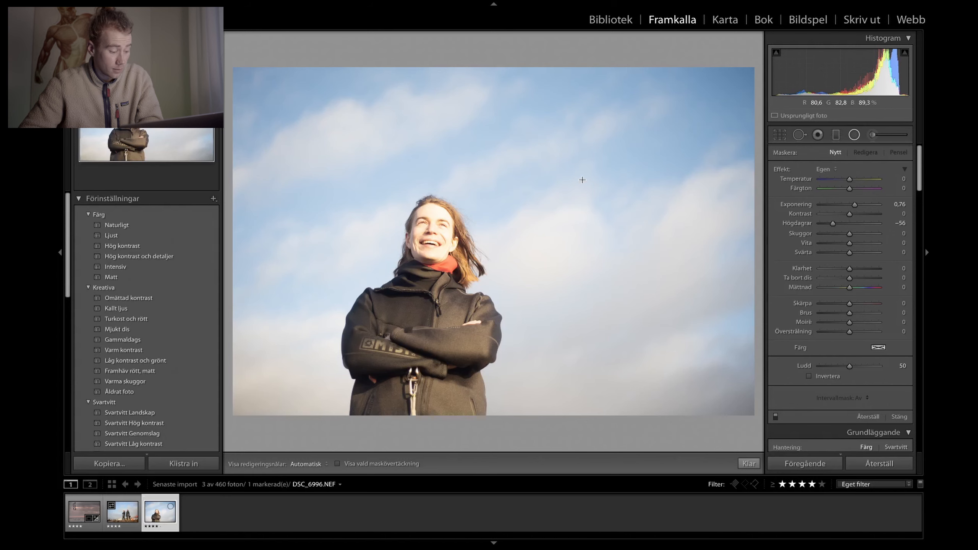
scroll(852, 193, "up", 1)
scroll(851, 193, "down", 8)
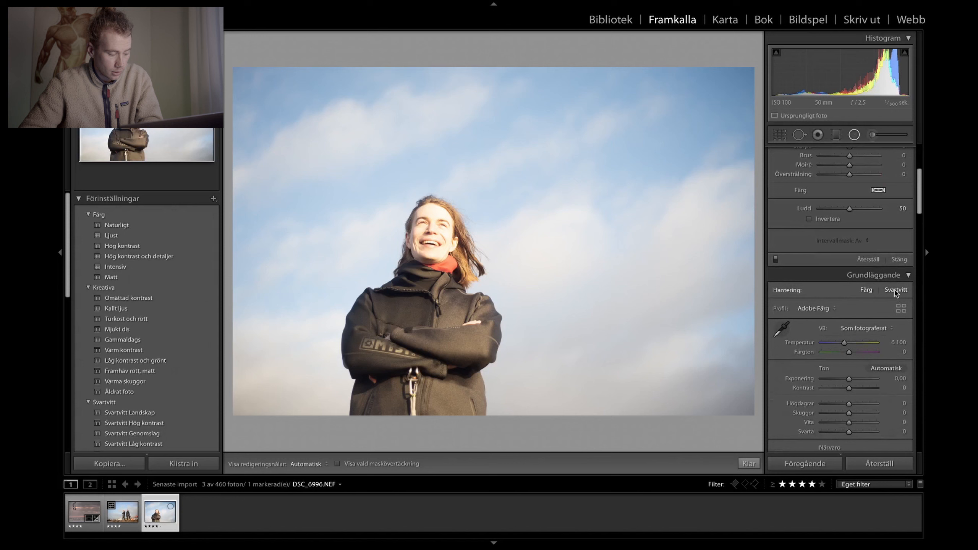
scroll(893, 293, "up", 8)
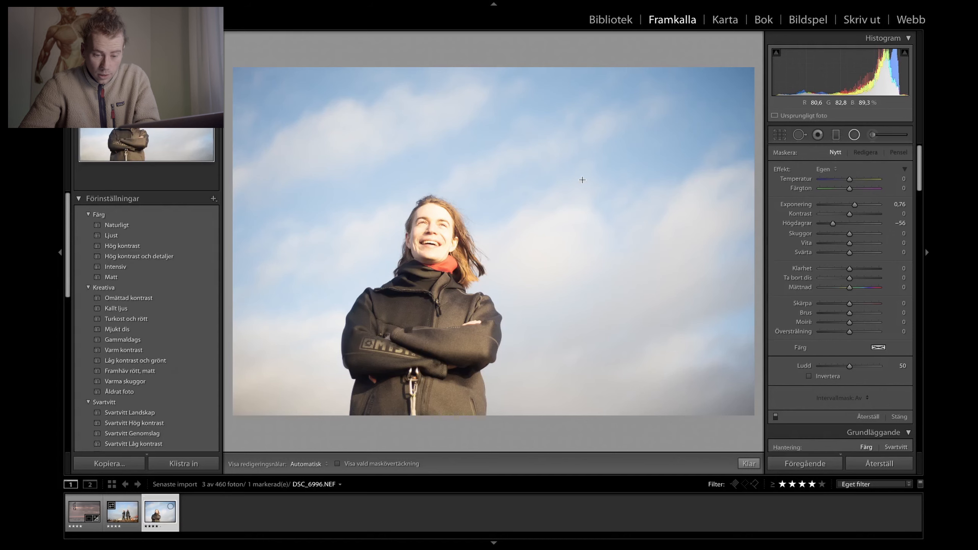
scroll(852, 191, "down", 10)
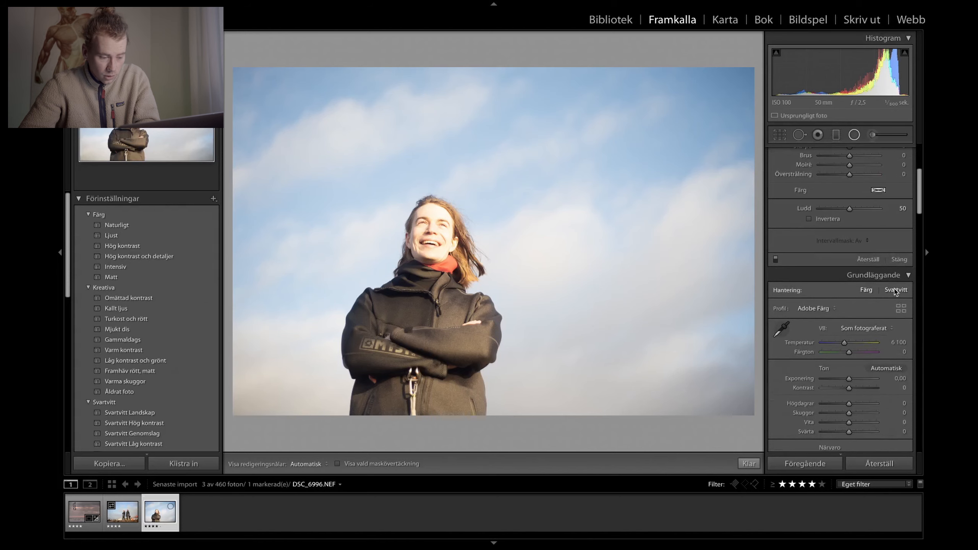
left_click(895, 290)
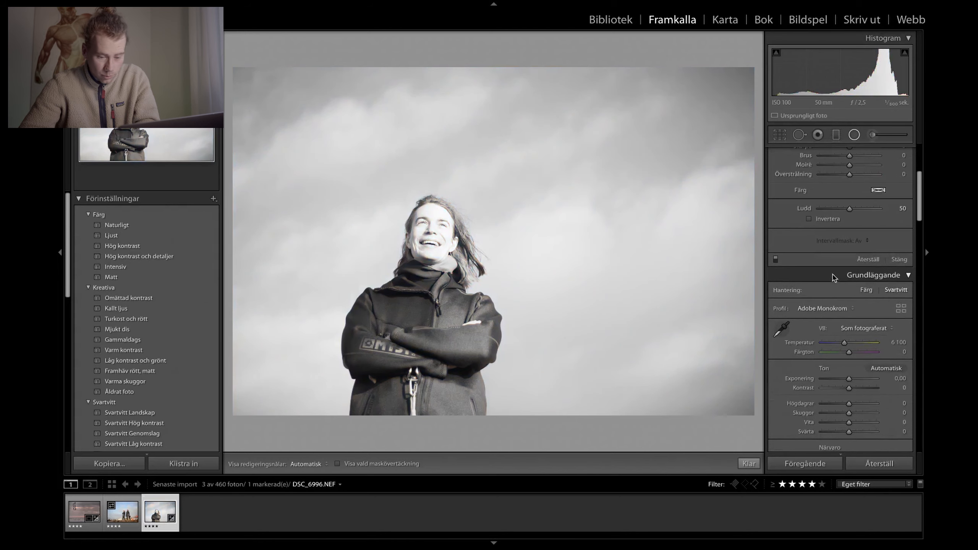
Set highlights (Högdagrar) to −100, whites (Vita) to −99, shadows (Skuggor) to −20 and blacks (Svärta) to −22
scroll(847, 274, "down", 1)
scroll(847, 270, "down", 5)
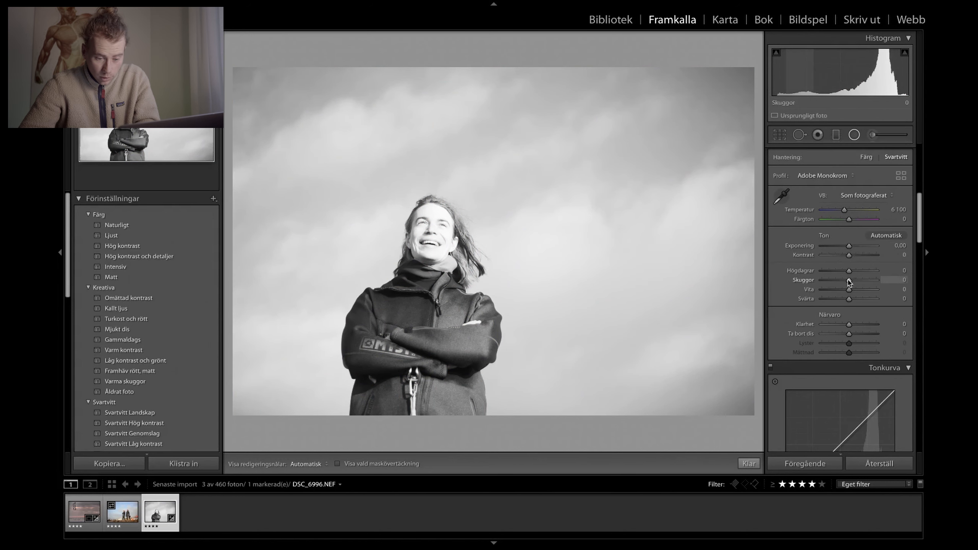
left_click_drag(849, 272, 821, 274)
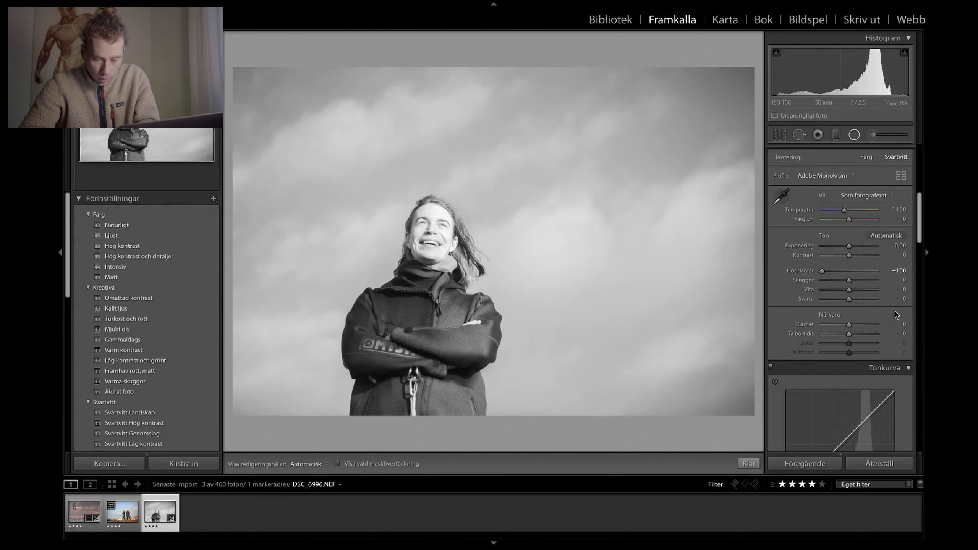
left_click_drag(849, 291, 823, 292)
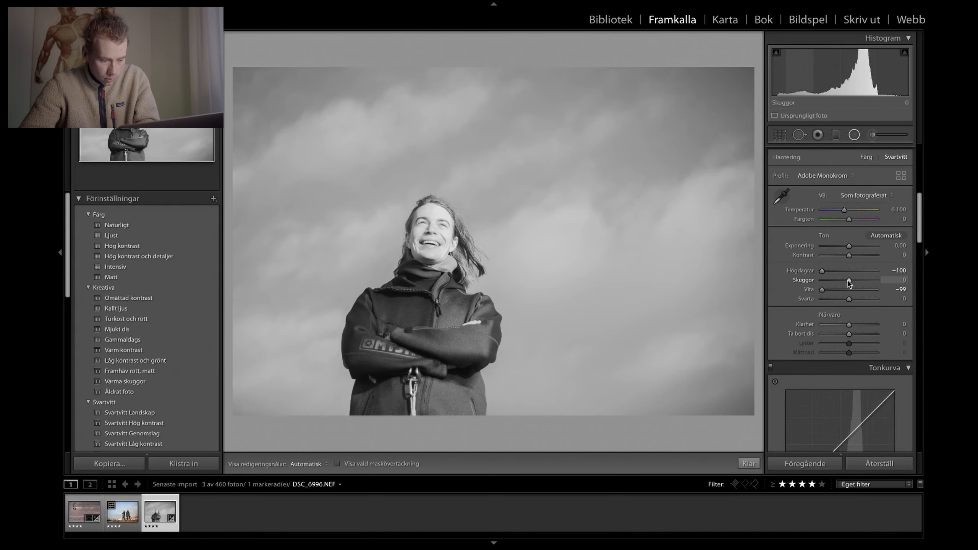
left_click_drag(850, 282, 843, 282)
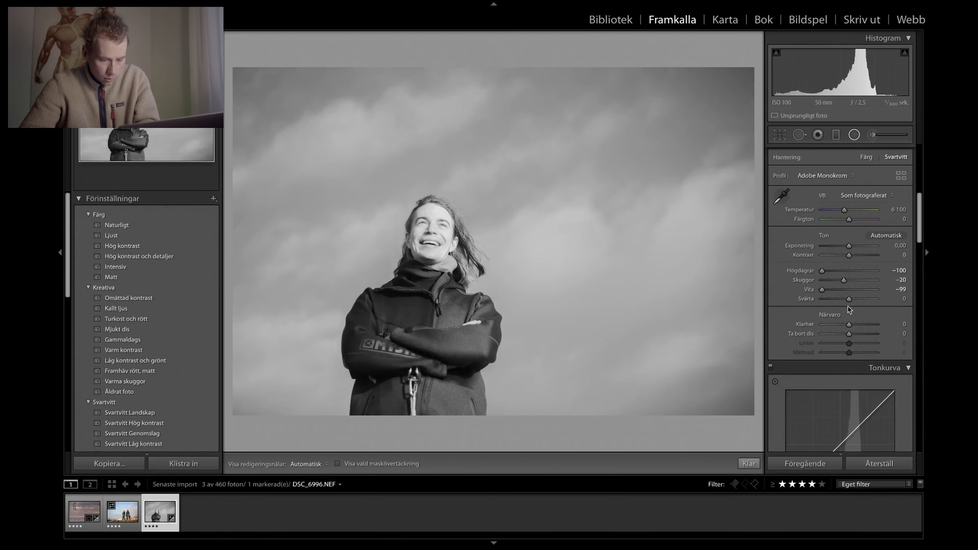
left_click_drag(848, 302, 843, 303)
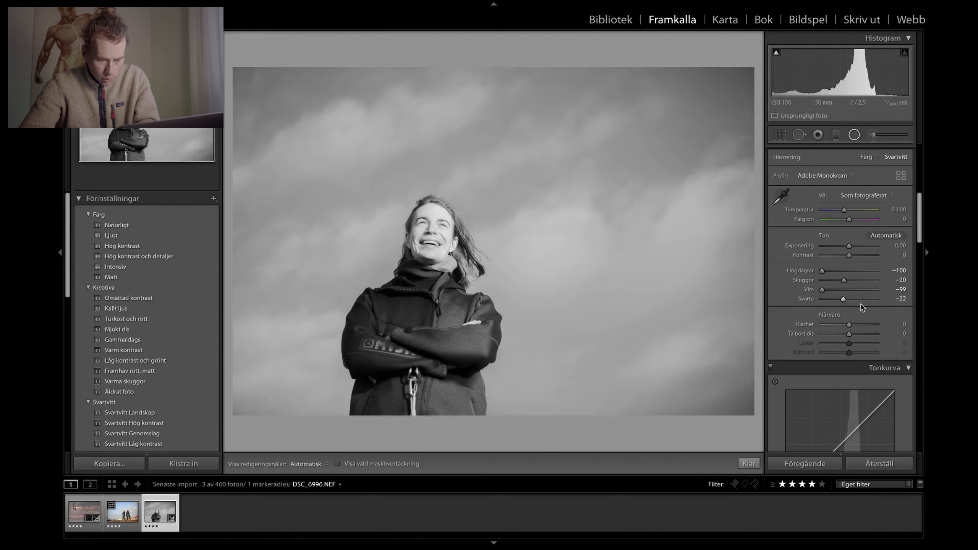
Set the portrait's exposure (Exponering) to −0,30 and clarity (Klarhet) to +9
scroll(862, 308, "up", 1)
left_click_drag(849, 257, 846, 257)
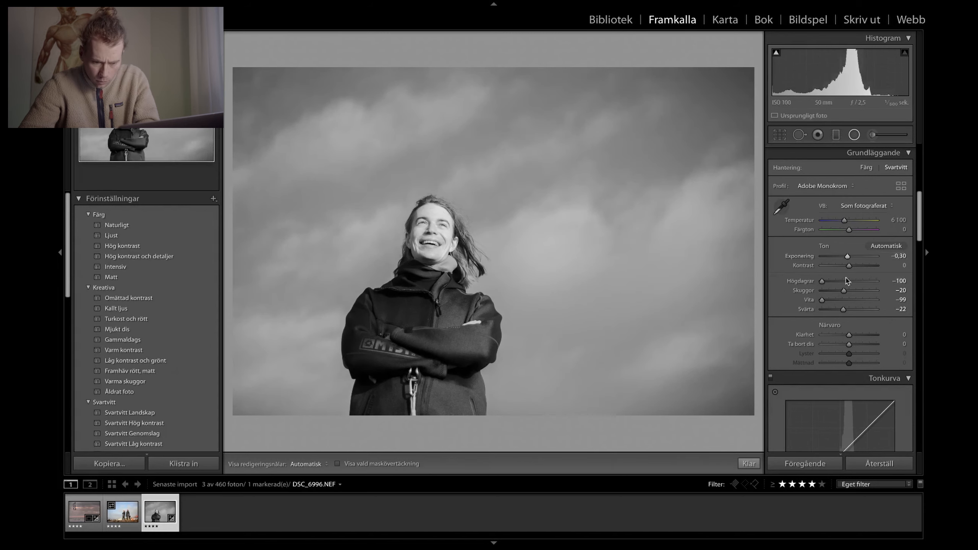
scroll(859, 282, "down", 2)
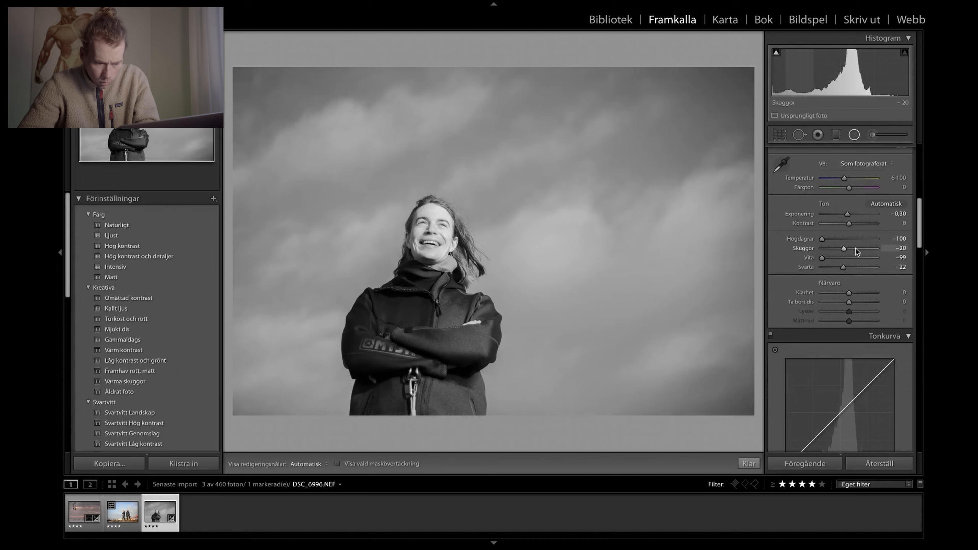
scroll(862, 283, "down", 5)
scroll(863, 285, "down", 2)
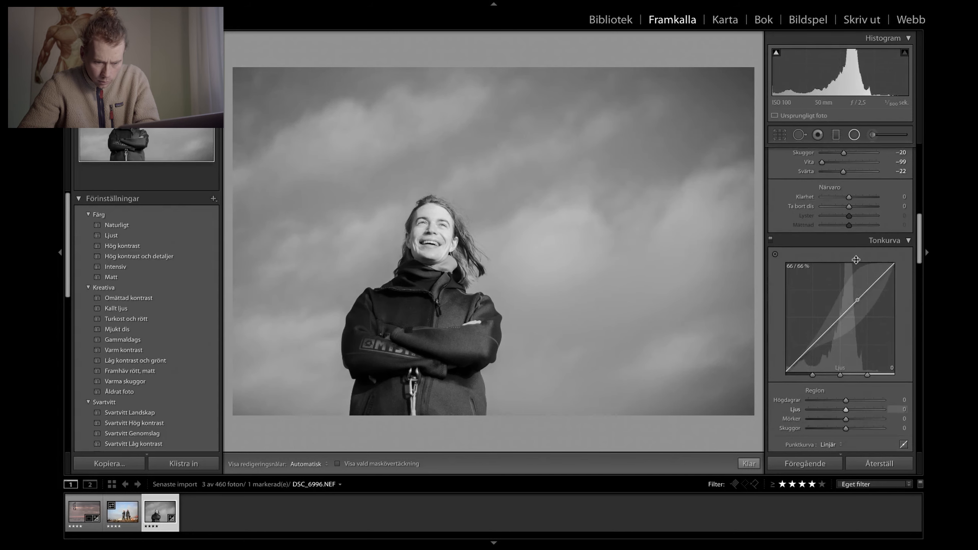
left_click_drag(849, 197, 852, 197)
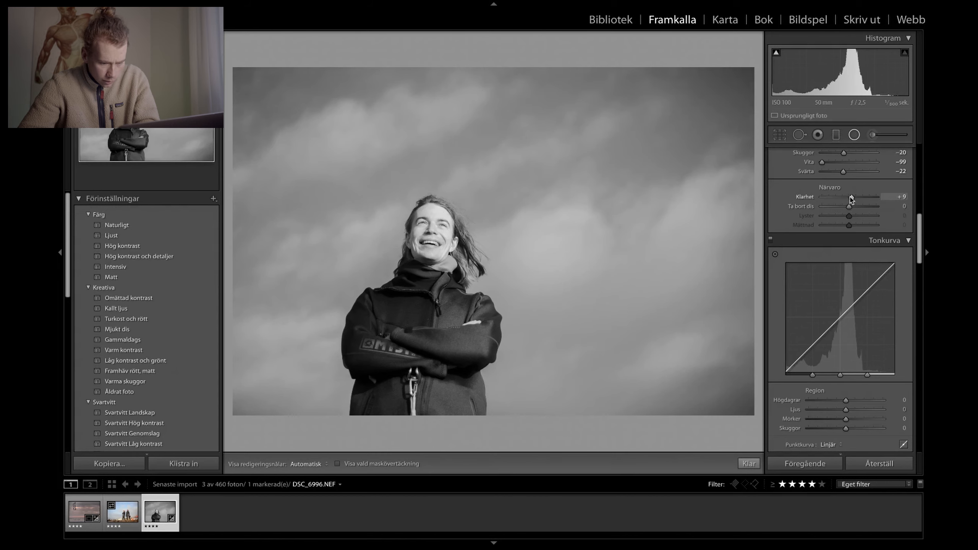
Darken the warm tones in the black-and-white mix by setting Röd to −18, Orange to −15 and Gul to −24
scroll(852, 270, "down", 9)
scroll(853, 312, "down", 5)
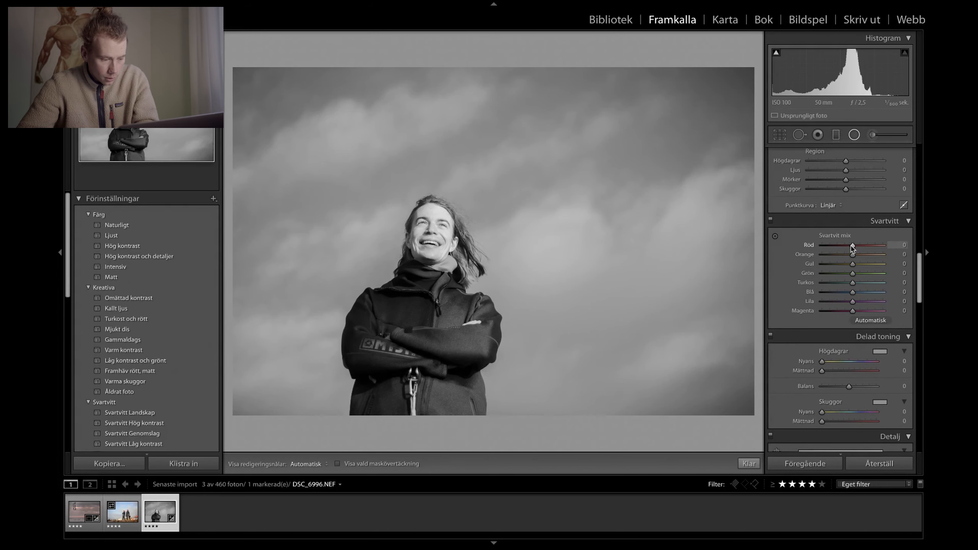
mouse_move(850, 247)
left_mouse_down()
mouse_move(839, 249)
mouse_move(869, 249)
mouse_move(844, 252)
left_mouse_up()
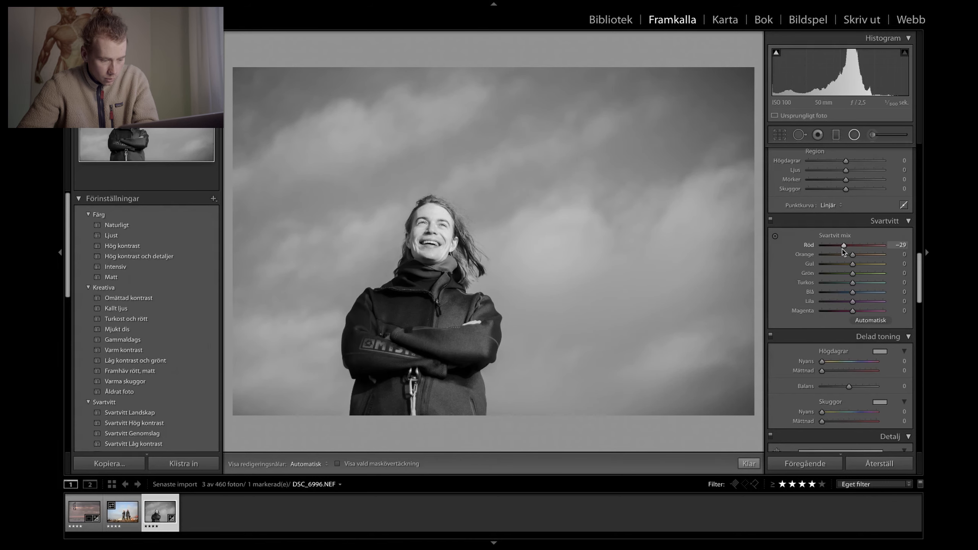
left_click_drag(844, 253, 847, 250)
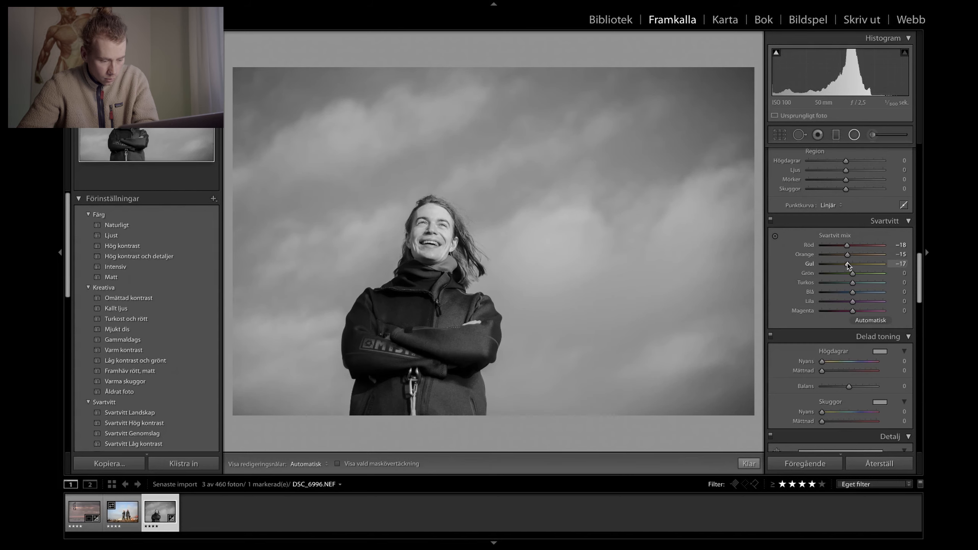
left_click_drag(848, 264, 846, 265)
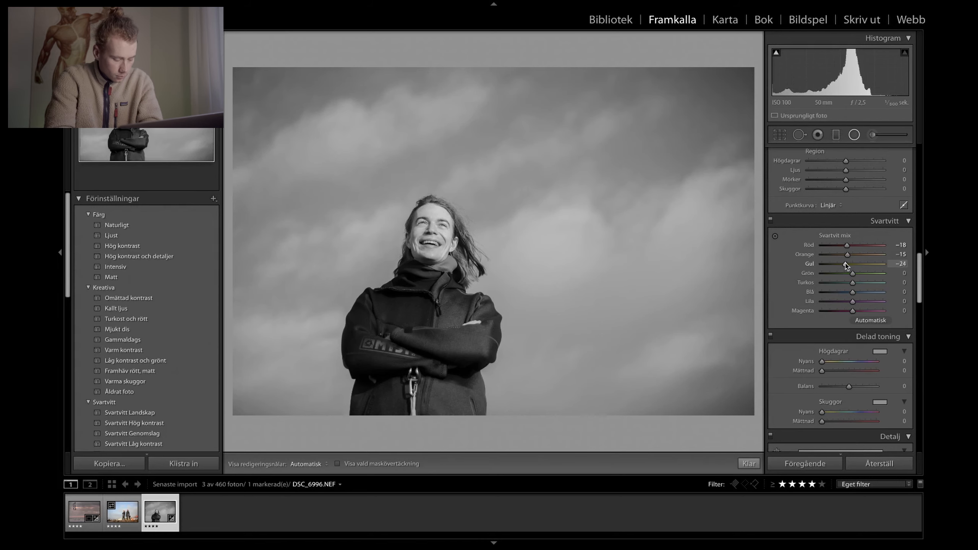
Compare the edited portrait with its original version and set exposure (Exponering) to −0,10
key("backslash")
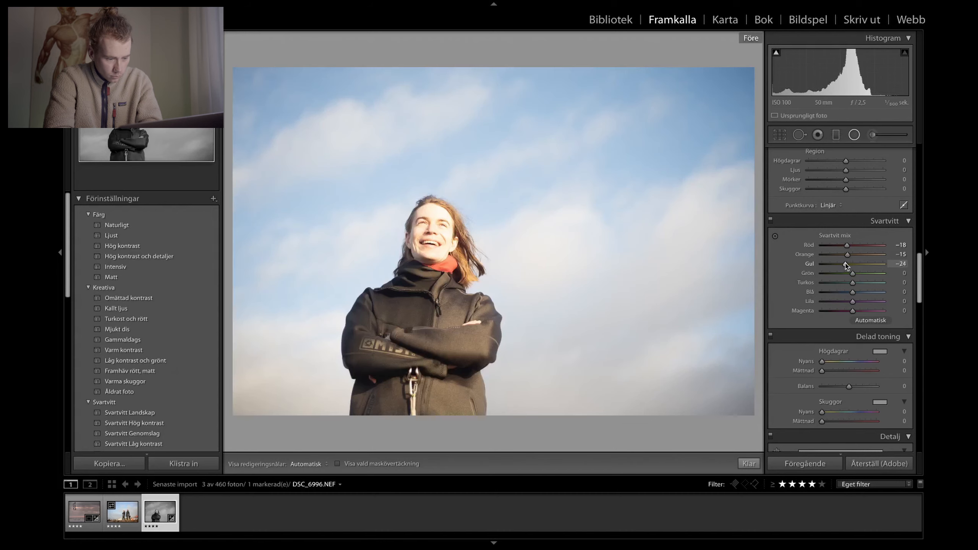
key("backslash")
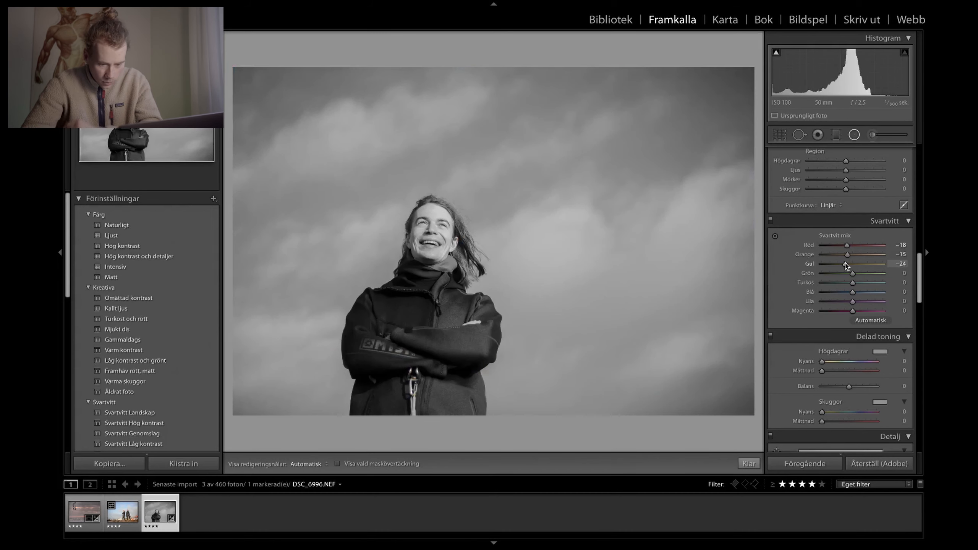
scroll(875, 209, "up", 10)
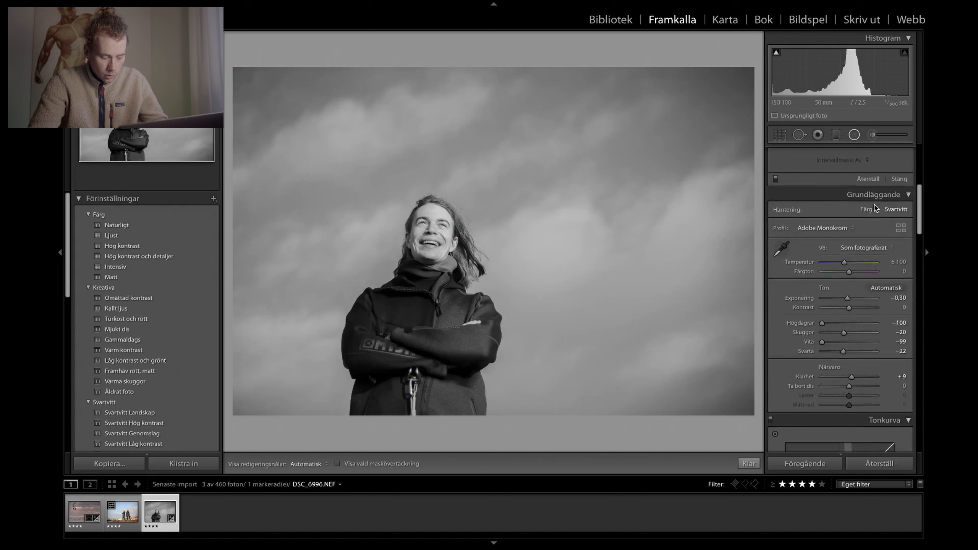
key("XF86MonBrightnessUp")
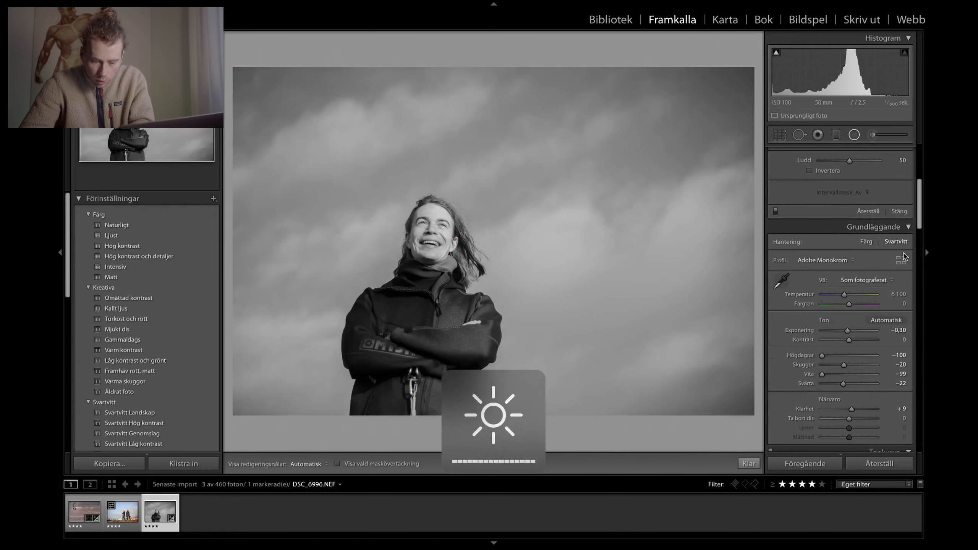
scroll(849, 391, "up", 2)
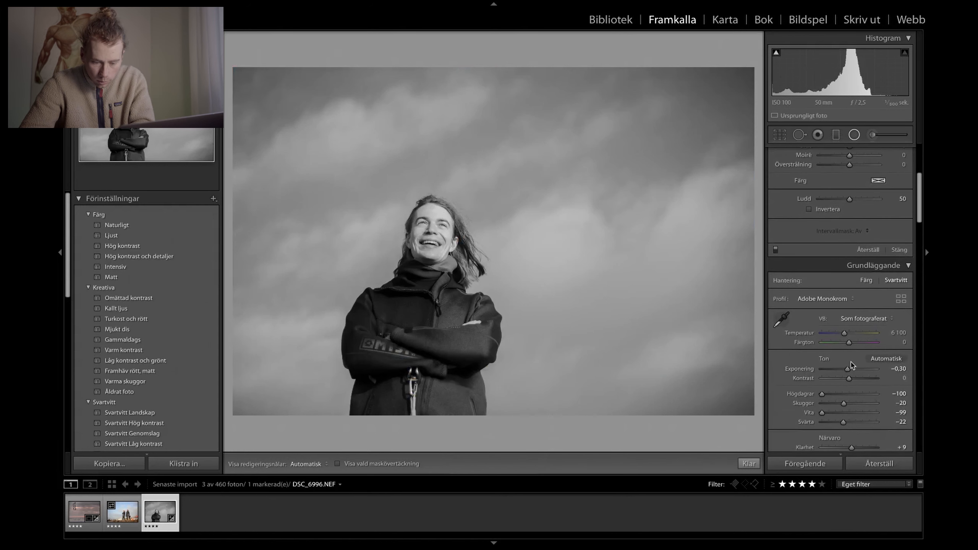
left_click_drag(848, 370, 849, 372)
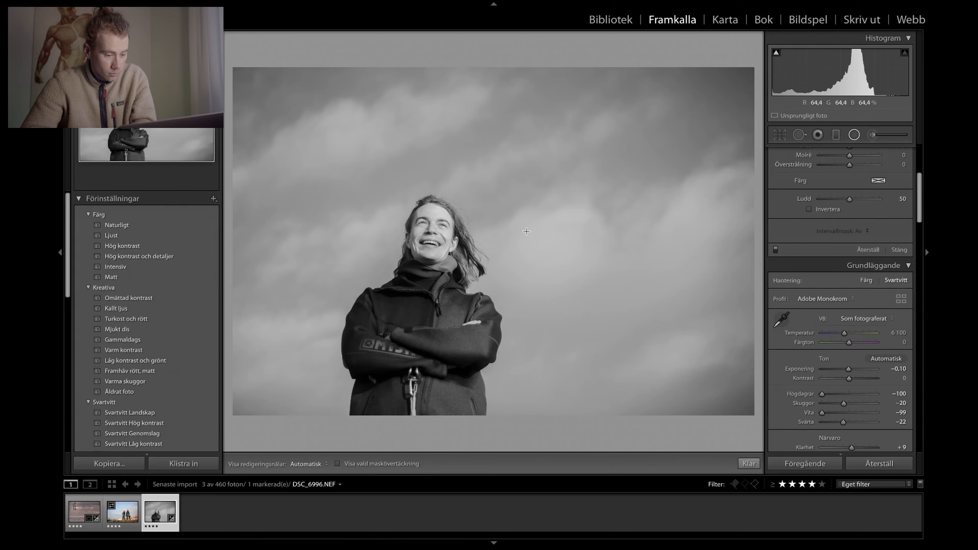
Switch to the photo of the two standing people, DSC_6979.NEF, and show its per-color saturation (Mättnad) settings
left_click(119, 525)
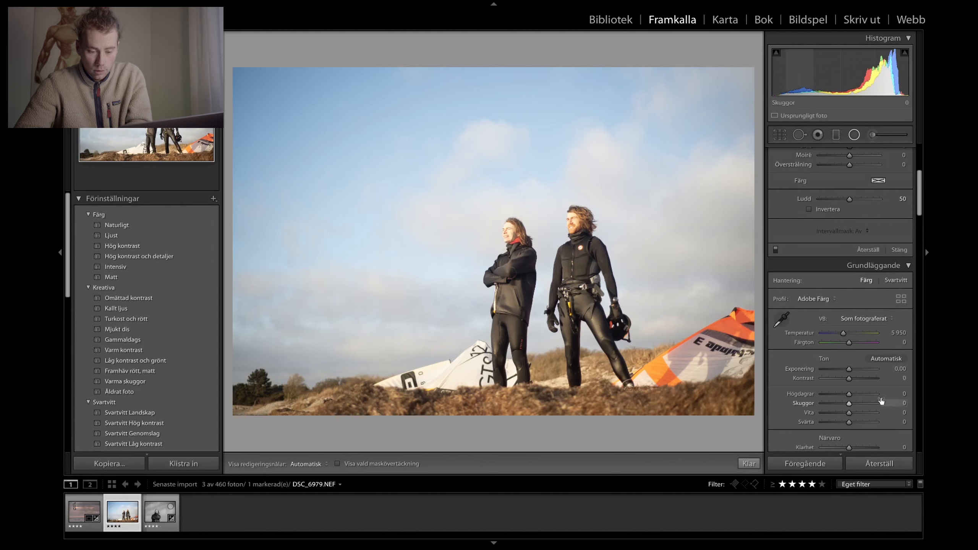
scroll(882, 403, "down", 15)
scroll(882, 402, "down", 2)
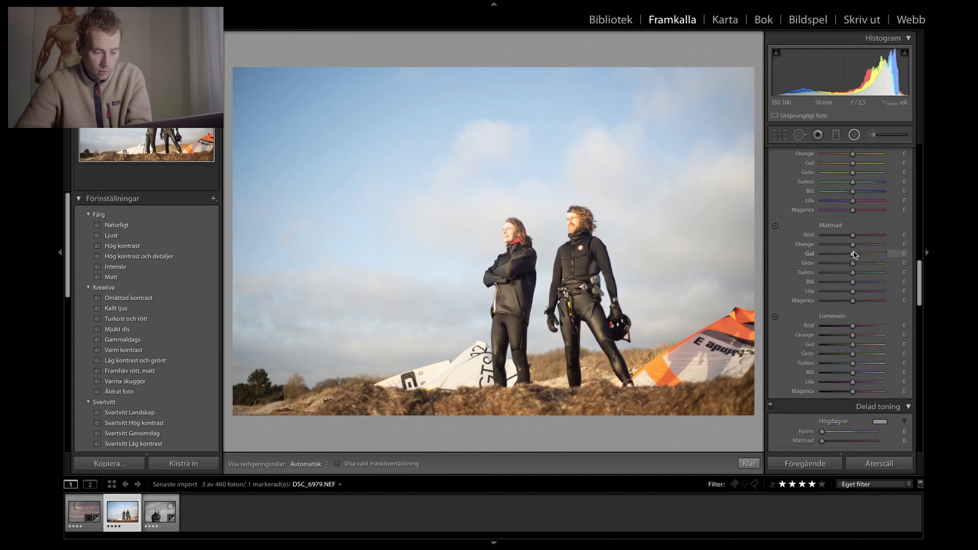
Try orange and yellow (Gul) saturation at −100, and reset both to 0
left_click_drag(853, 258, 818, 249)
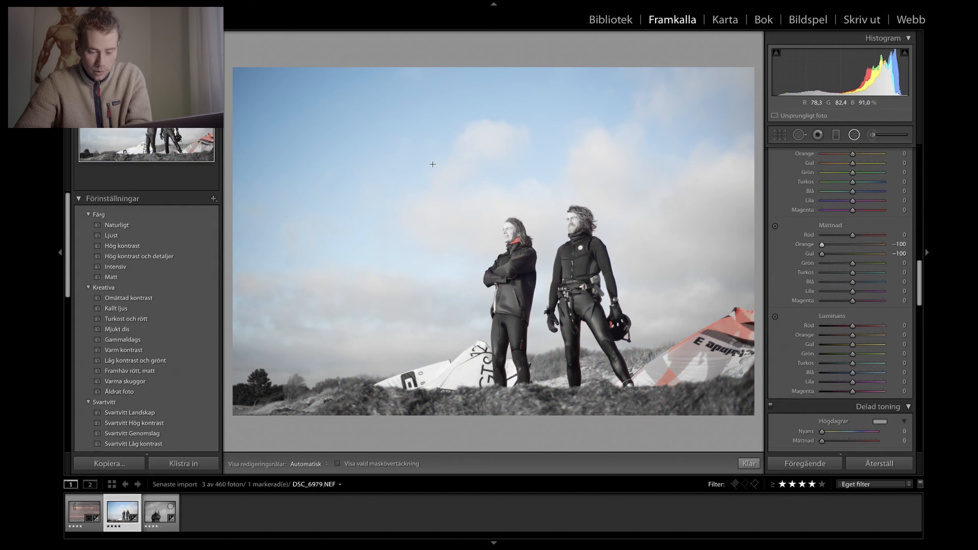
double_click(821, 246)
double_click(821, 253)
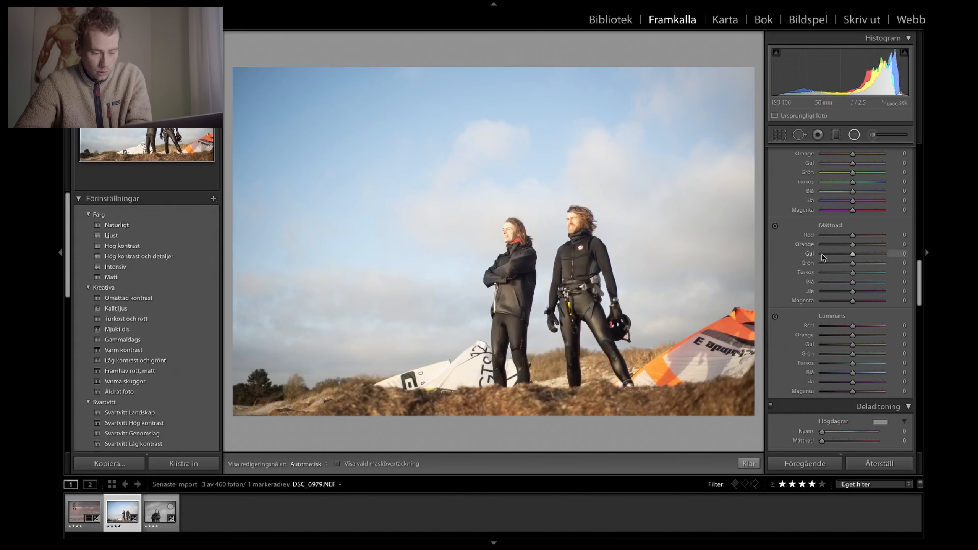
Mute the blue sky by setting the blue (Blå) hue (Nyans) to −81 and the blue saturation (Mättnad) to −100
scroll(833, 245, "up", 1)
scroll(833, 246, "up", 1)
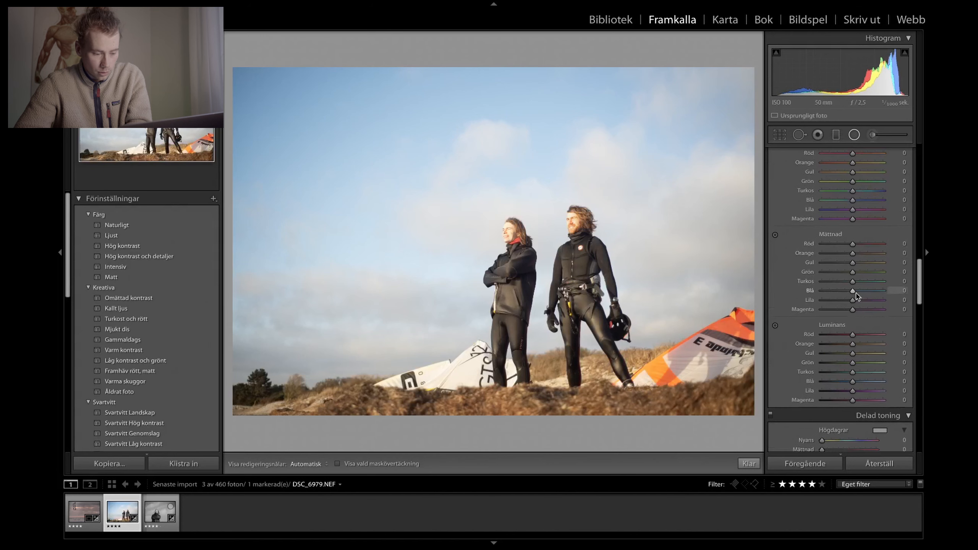
left_click_drag(852, 291, 825, 293)
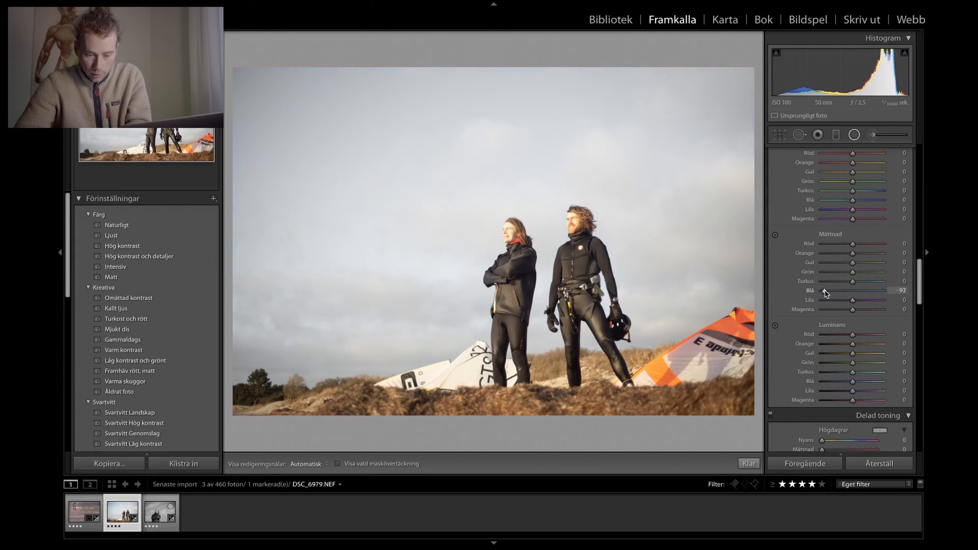
scroll(826, 293, "down", 5)
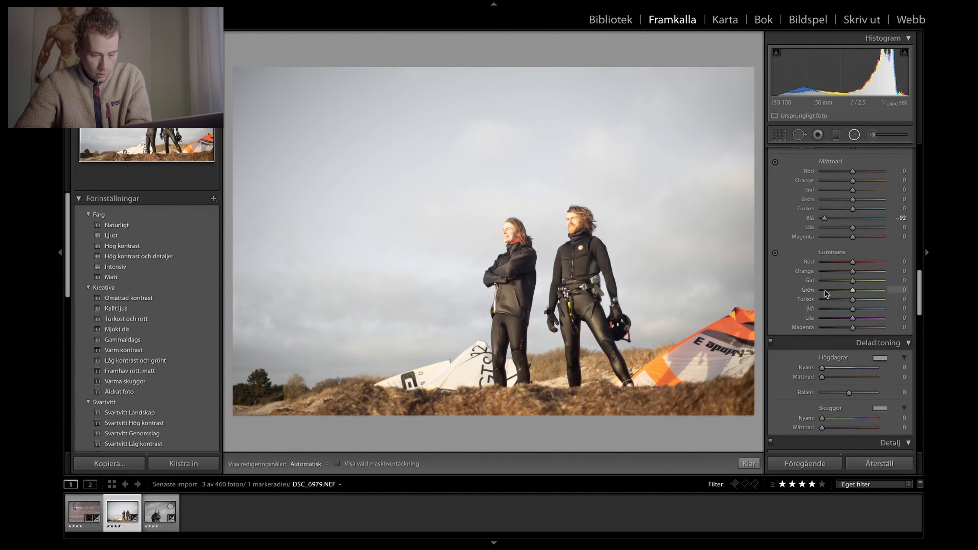
scroll(859, 265, "up", 7)
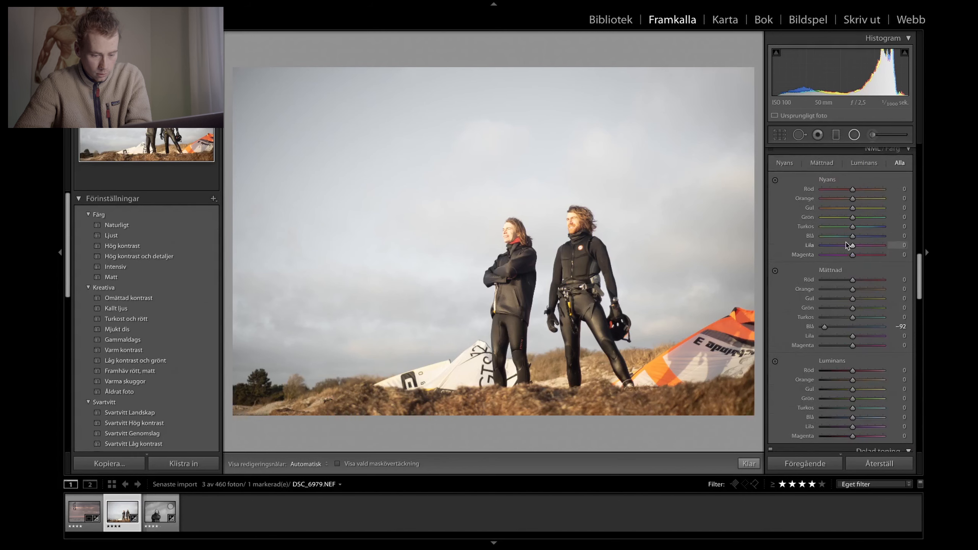
left_click_drag(851, 238, 828, 239)
scroll(823, 289, "down", 3)
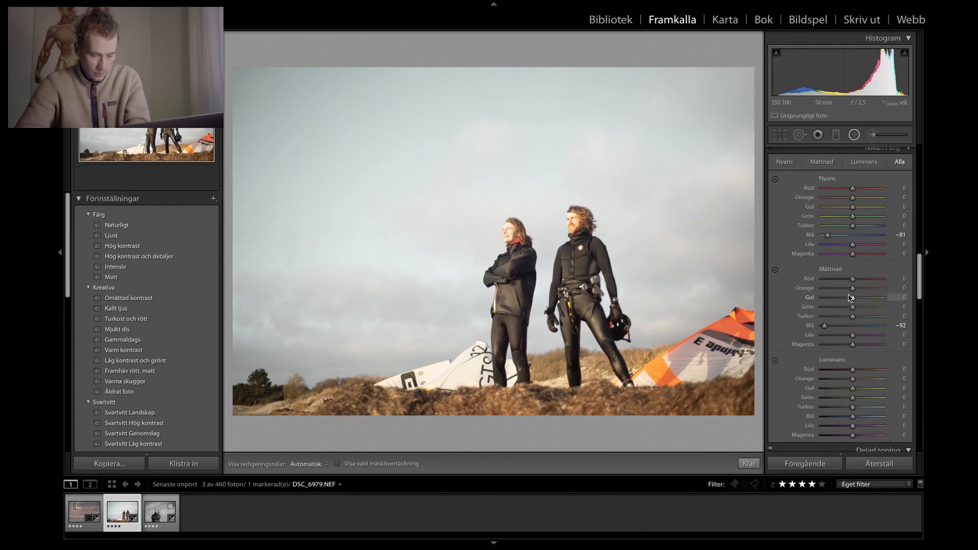
left_click_drag(825, 281, 809, 285)
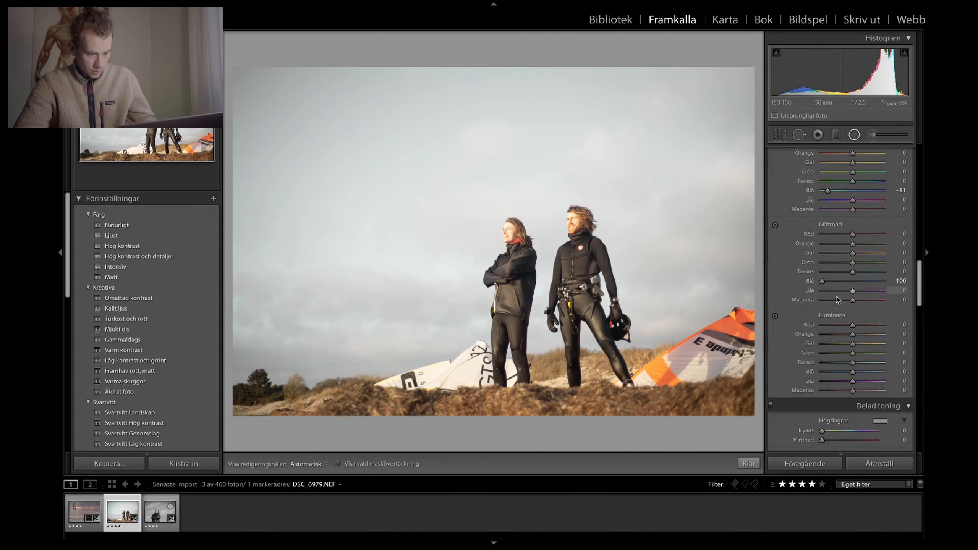
Compare the photo with its muted blues against the original version
scroll(838, 278, "down", 2)
scroll(838, 275, "down", 1)
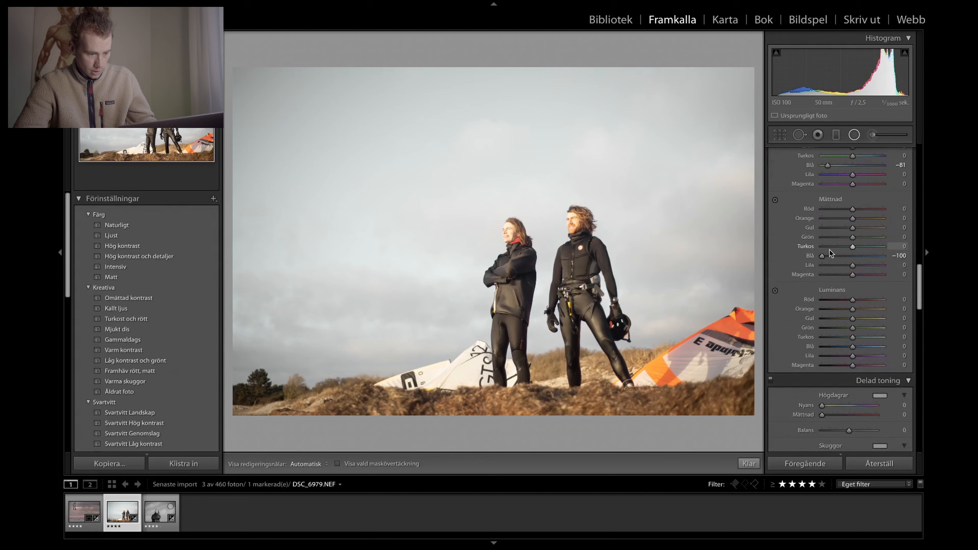
key("backslash")
key("backslash")
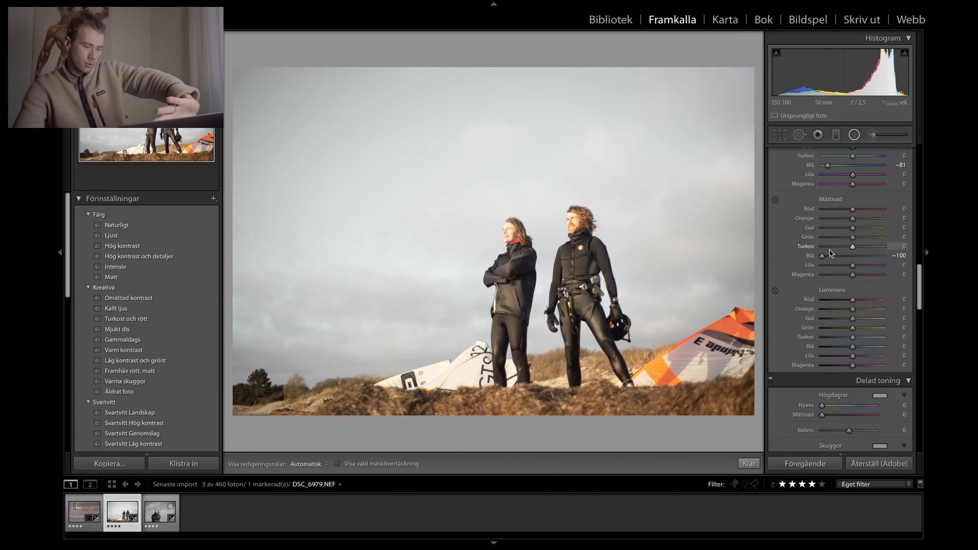
key("backslash")
key("backslash")
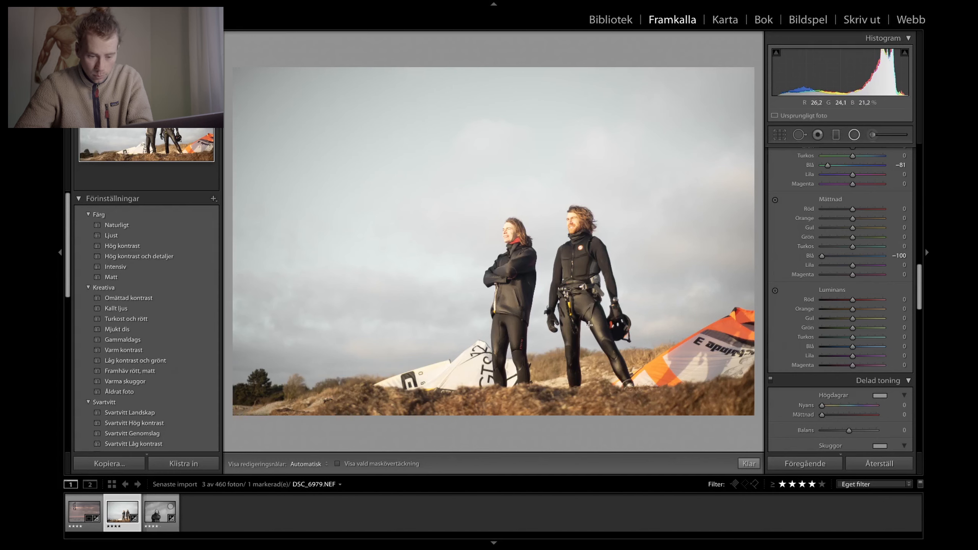
Leave the radial filter and set the photo's exposure (Exponering) to −0,45 and temperature (Temperatur) to 5 860
key("shift+m")
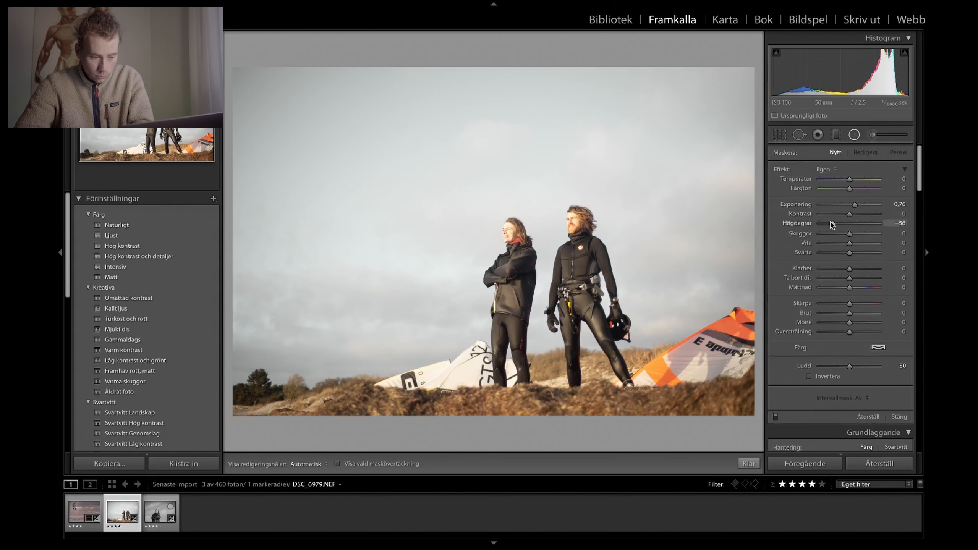
key("shift+m")
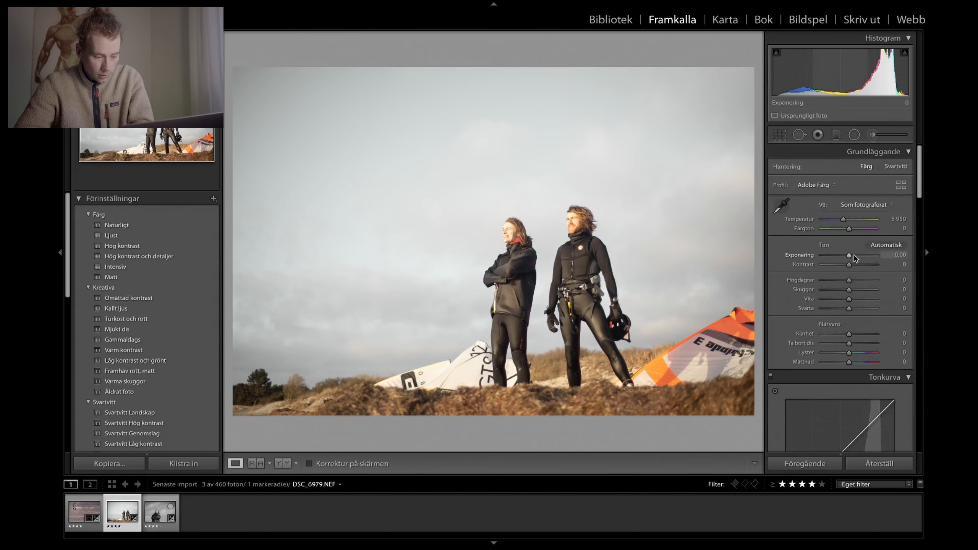
left_click_drag(849, 256, 847, 256)
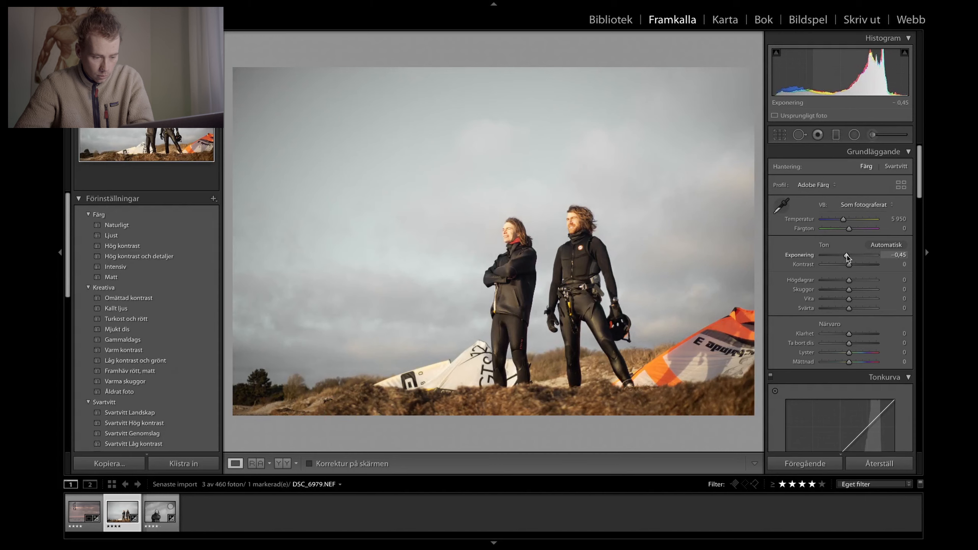
left_click_drag(843, 222, 843, 223)
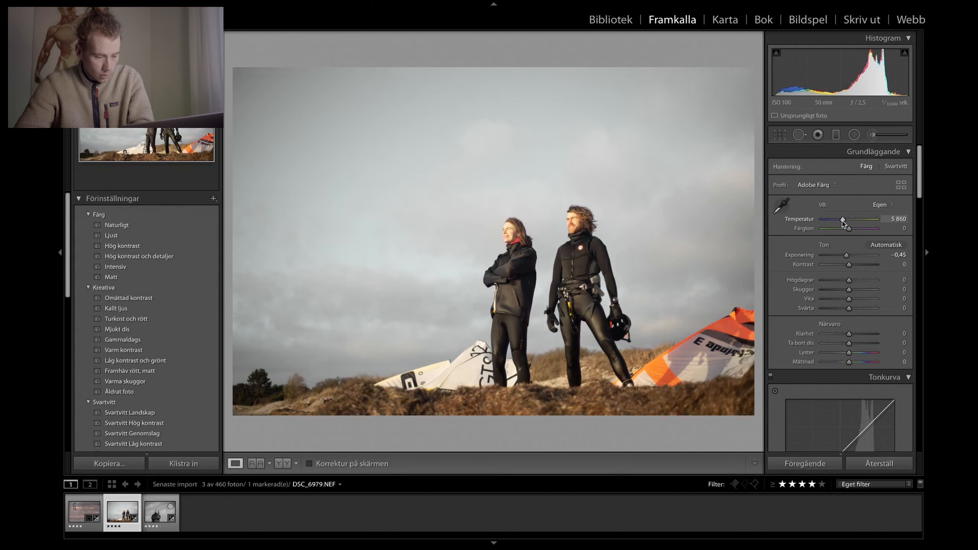
Adjust the tones: highlights (Högdagrar) −33, shadows (Skuggor) −3, whites (Vita) +15 and blacks (Svärta) +12
left_click_drag(849, 281, 840, 282)
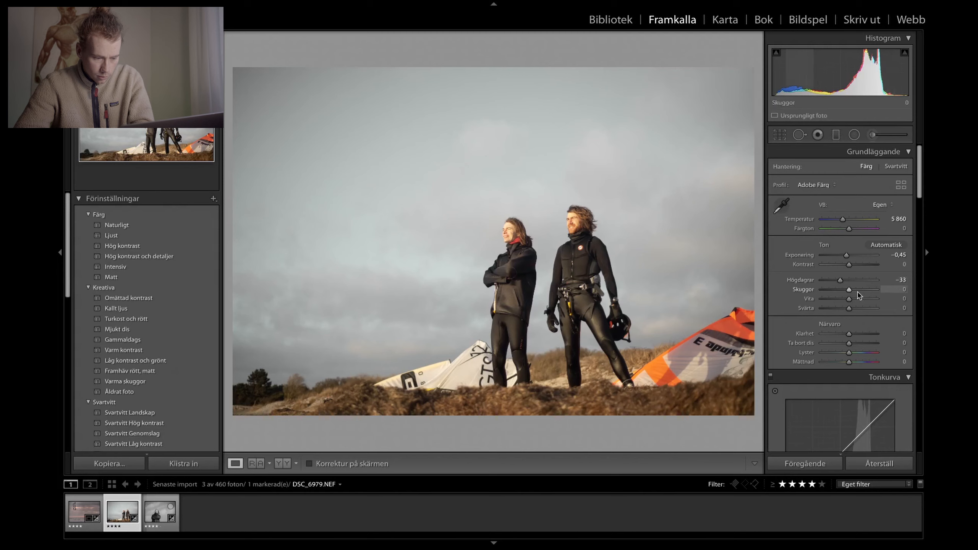
left_click_drag(850, 294, 849, 295)
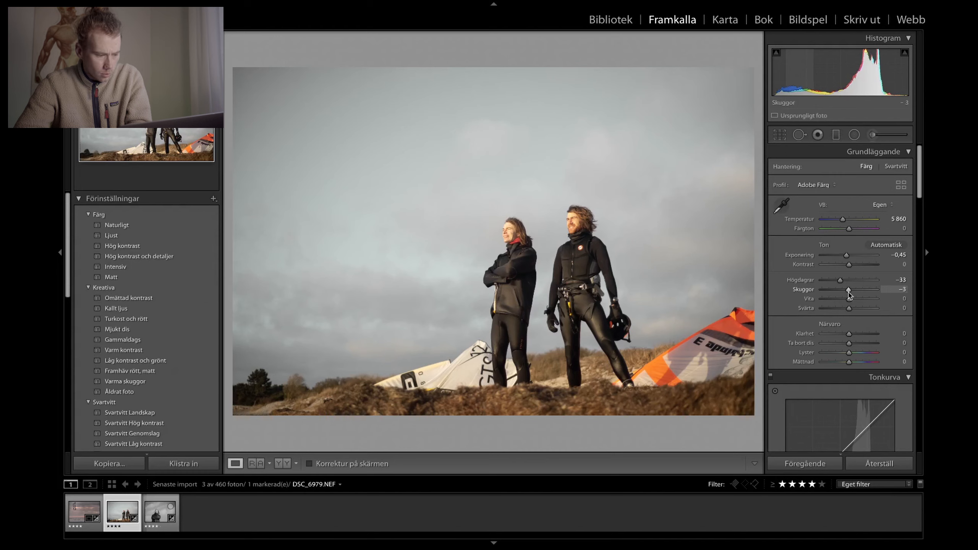
left_click_drag(848, 300, 854, 313)
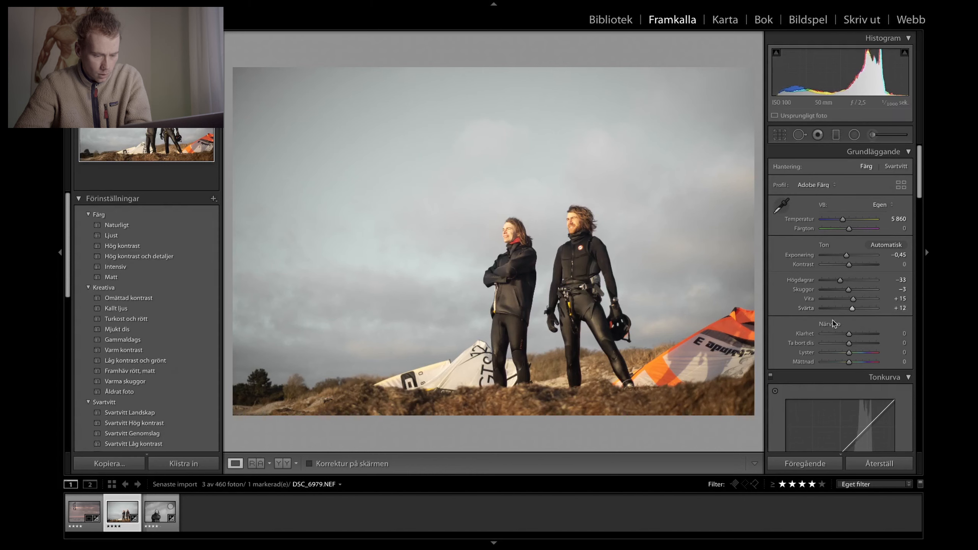
Set the presence values to clarity (Klarhet) +10, saturation (Mättnad) −10 and vibrance (Lyster) +11
scroll(846, 293, "down", 3)
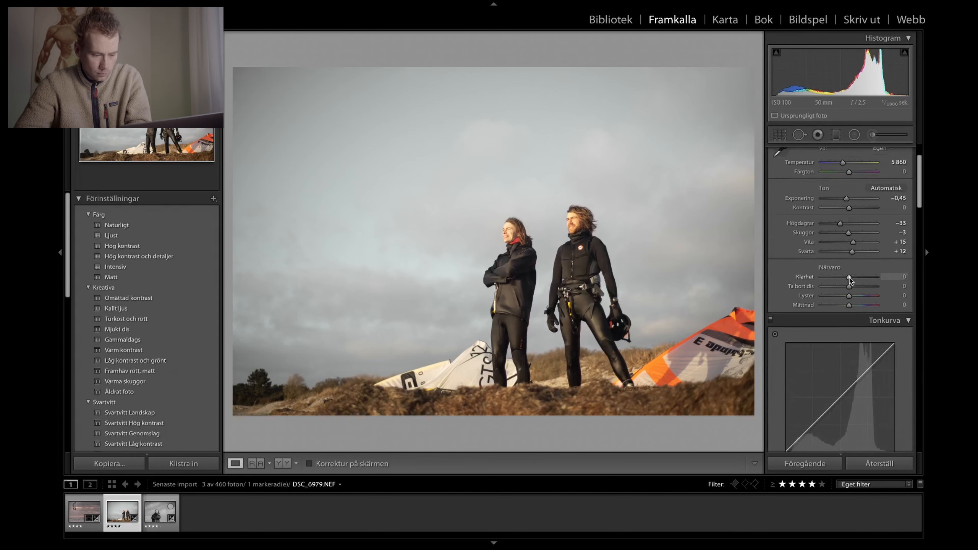
left_click_drag(849, 278, 852, 277)
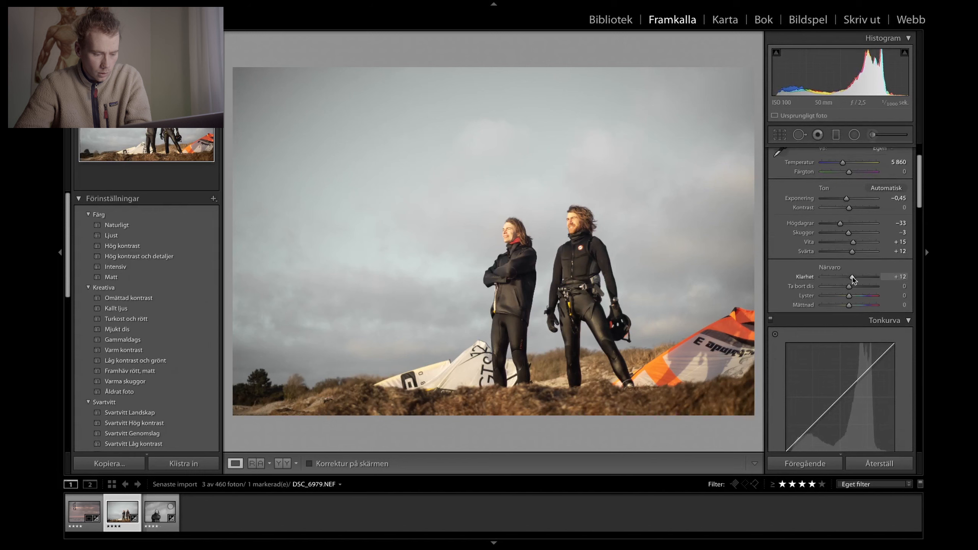
scroll(827, 280, "down", 2)
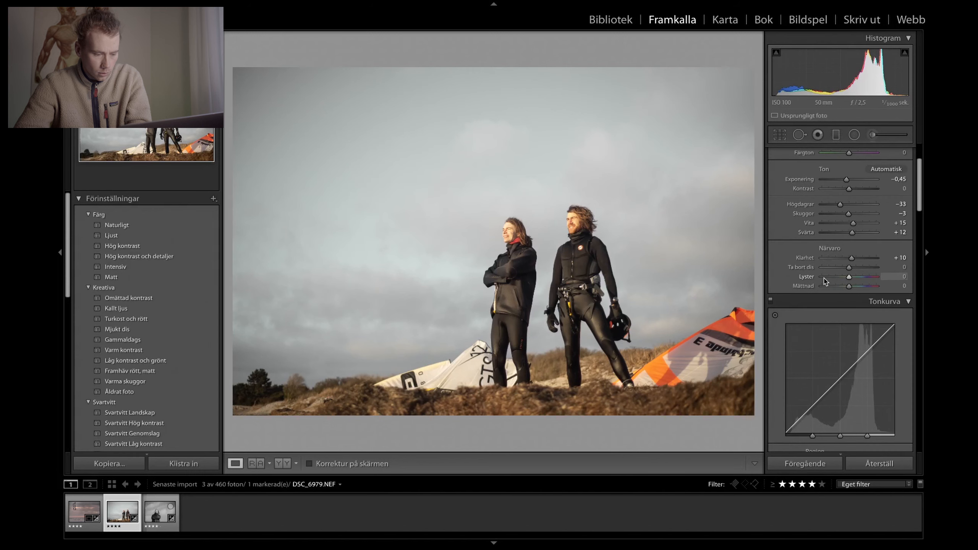
left_click_drag(846, 265, 843, 265)
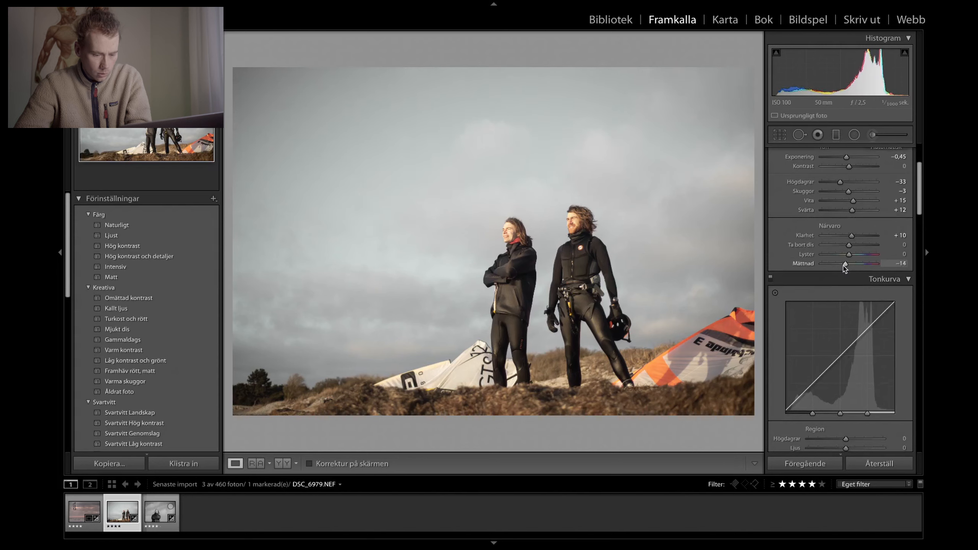
left_click_drag(843, 266, 852, 255)
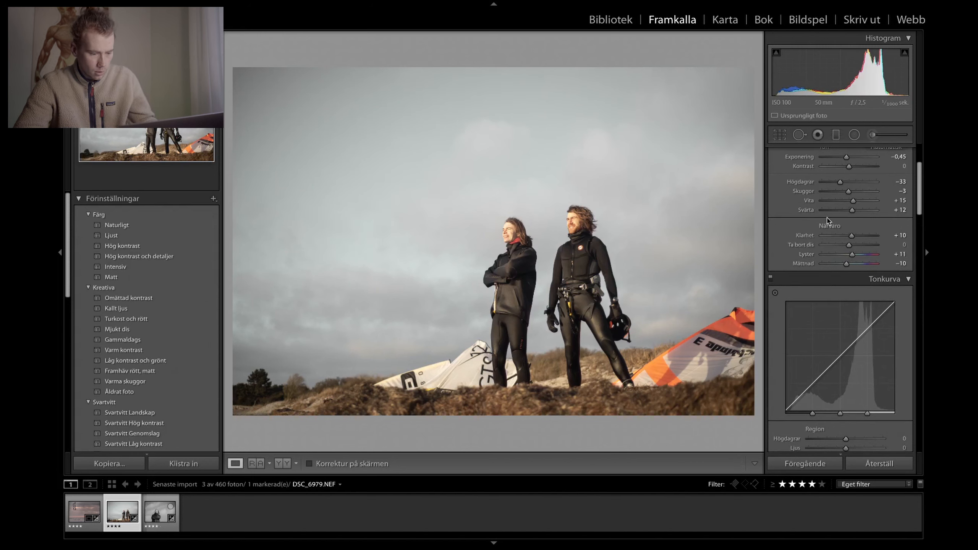
Compare the photo with its new tone and presence adjustments against the original
scroll(828, 222, "down", 3)
key("backslash")
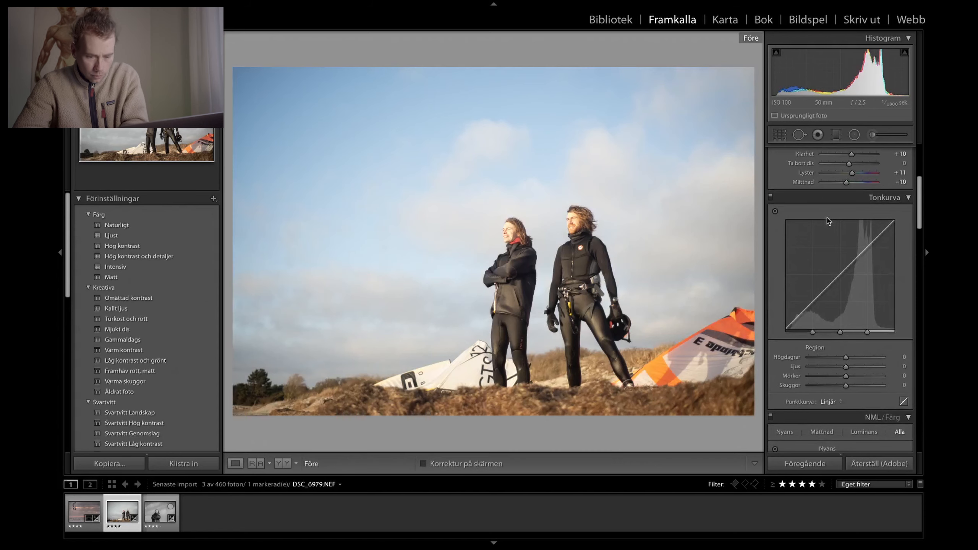
key("backslash")
key("backslash")
key("backslash")
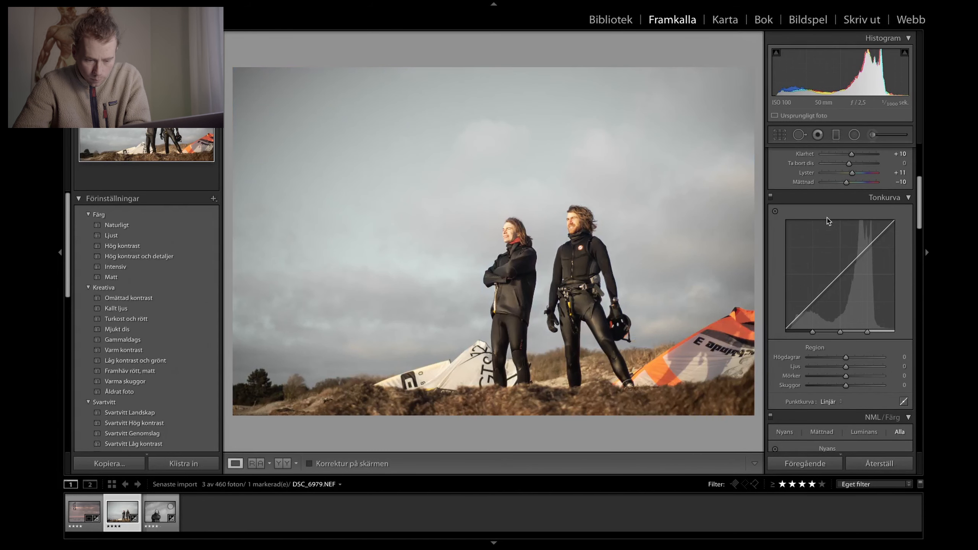
Darken the blue sky by setting the blue (Blå) luminance (Luminans) to −20
scroll(824, 262, "down", 3)
scroll(821, 278, "down", 4)
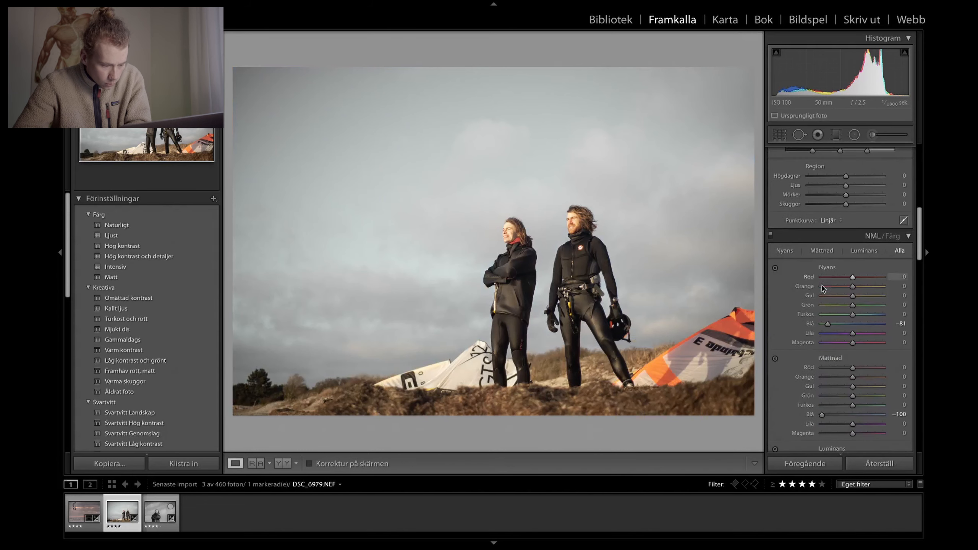
scroll(800, 324, "down", 1)
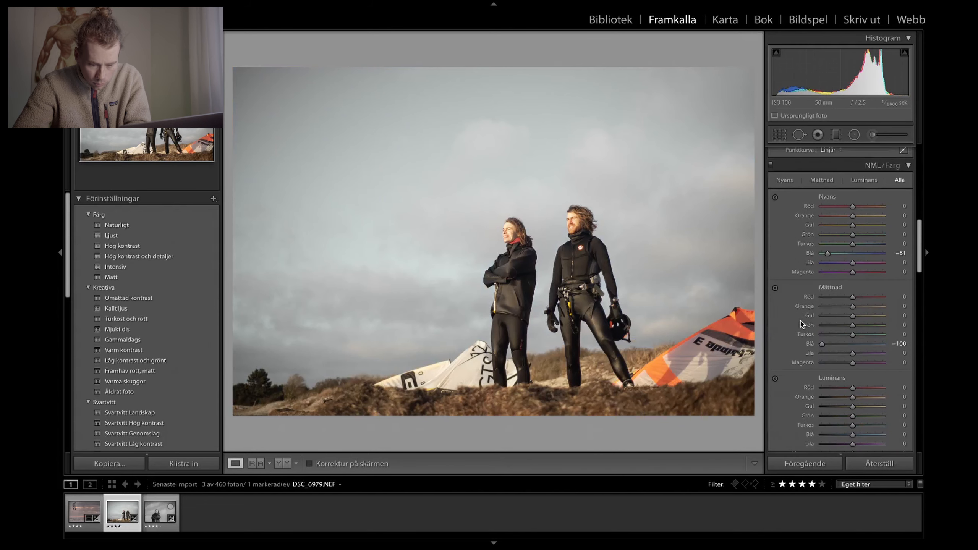
scroll(801, 319, "down", 2)
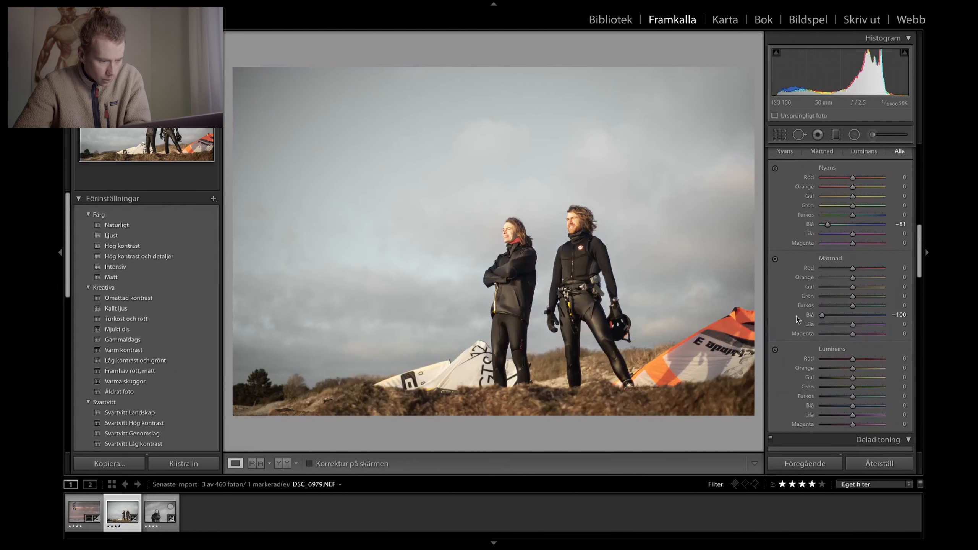
scroll(787, 322, "down", 3)
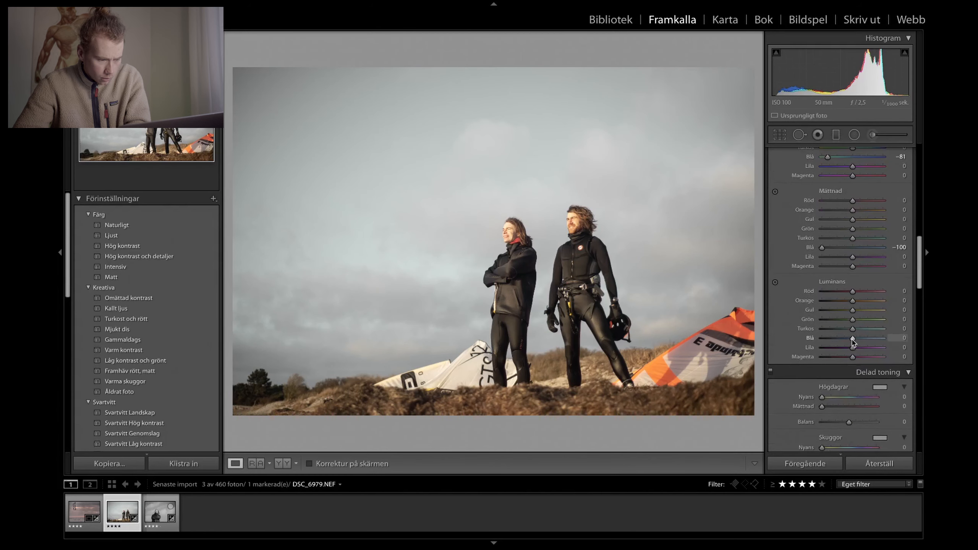
left_click_drag(853, 341, 846, 342)
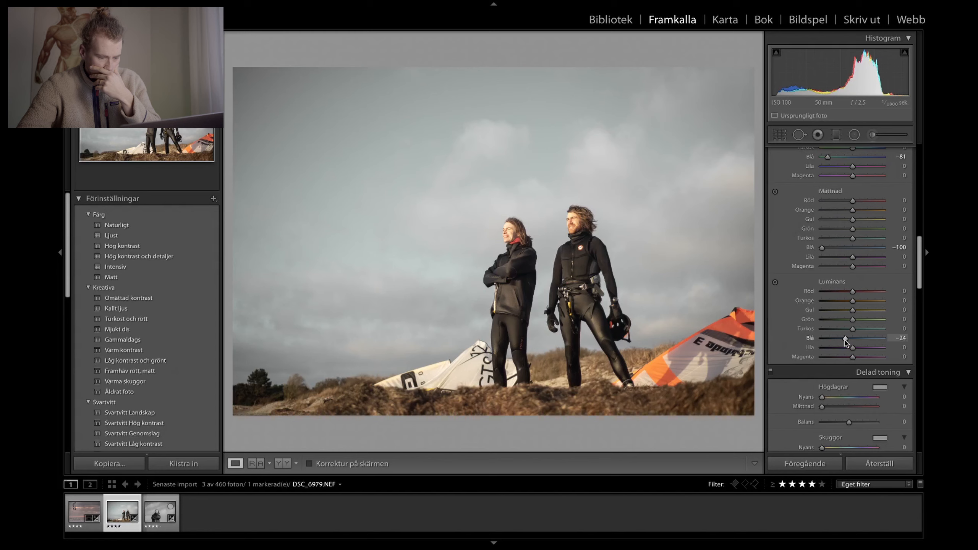
left_click_drag(845, 341, 865, 341)
left_click_drag(864, 339, 846, 340)
scroll(829, 284, "up", 2)
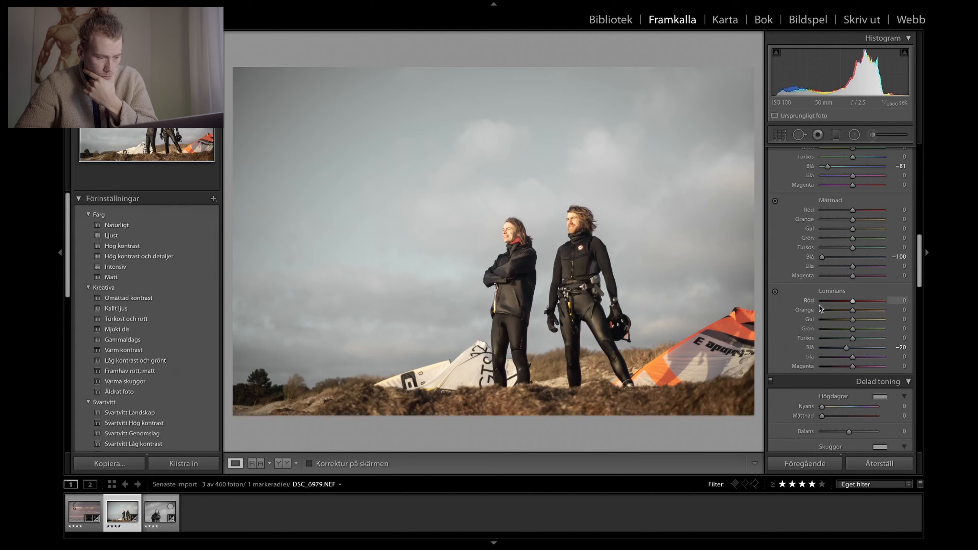
Set the blue (Blå) hue (Nyans) to −49 and check the result against the original photo
scroll(845, 196, "up", 2)
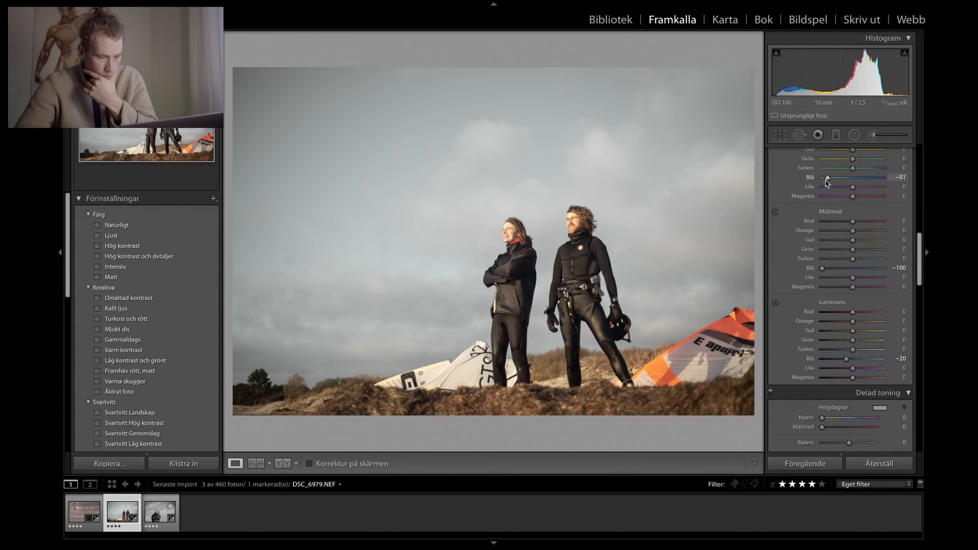
left_click_drag(825, 179, 837, 179)
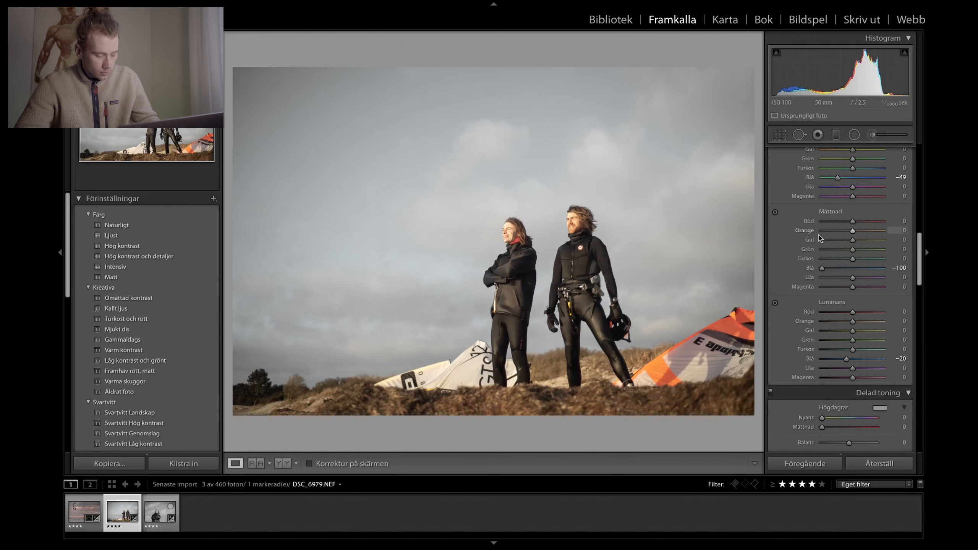
scroll(817, 258, "down", 1)
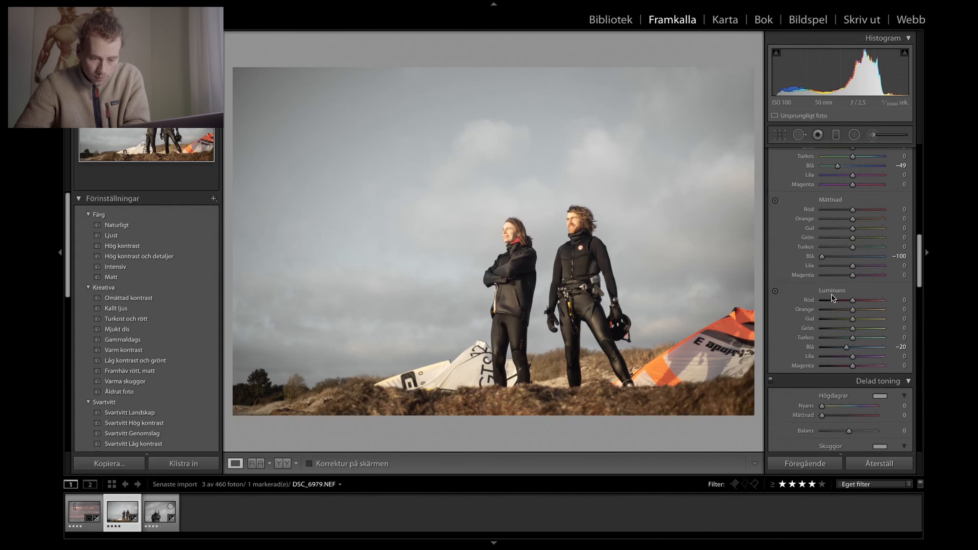
key("backslash")
key("backslash")
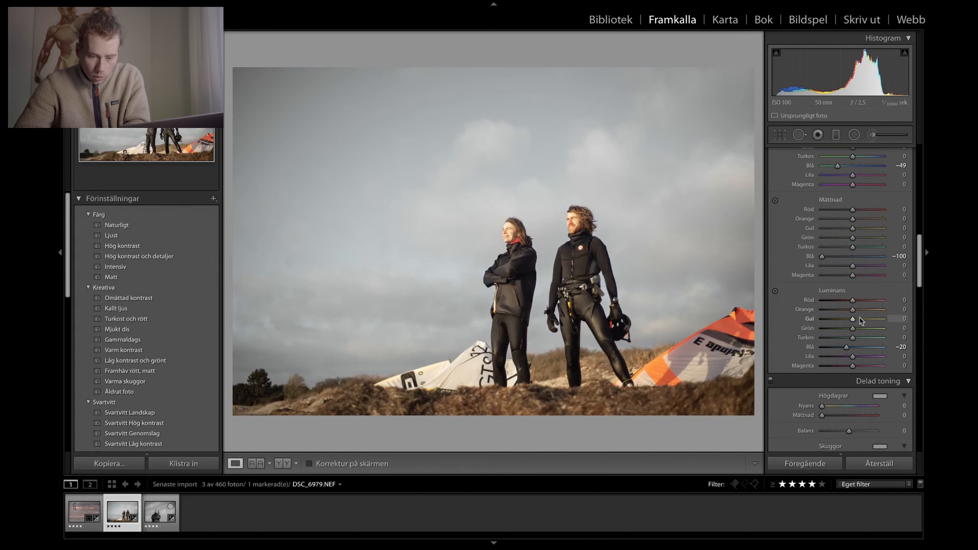
Shift the yellow tones of the grass by setting the yellow (Gul) hue (Nyans) to −52
scroll(851, 257, "up", 1)
scroll(852, 256, "up", 2)
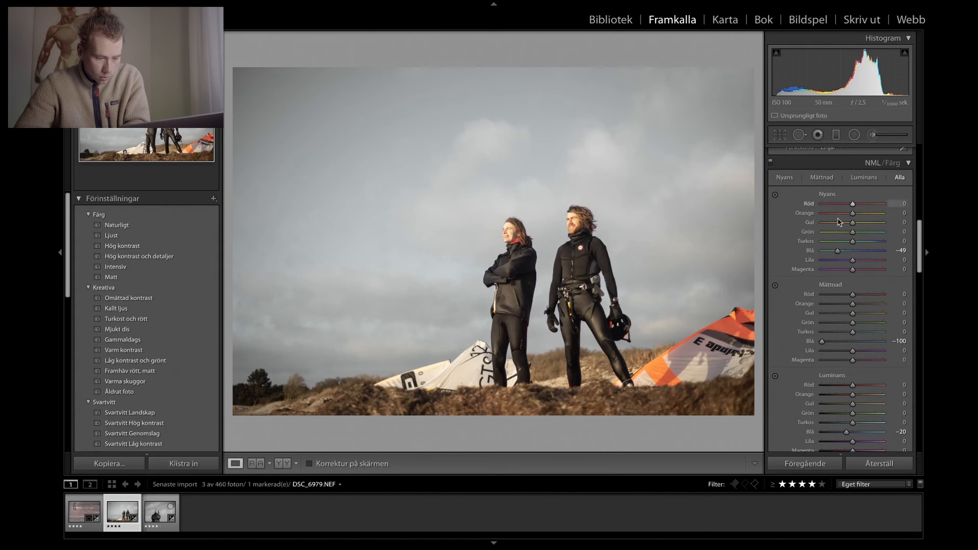
left_click_drag(853, 223, 833, 222)
left_click_drag(830, 225, 850, 225)
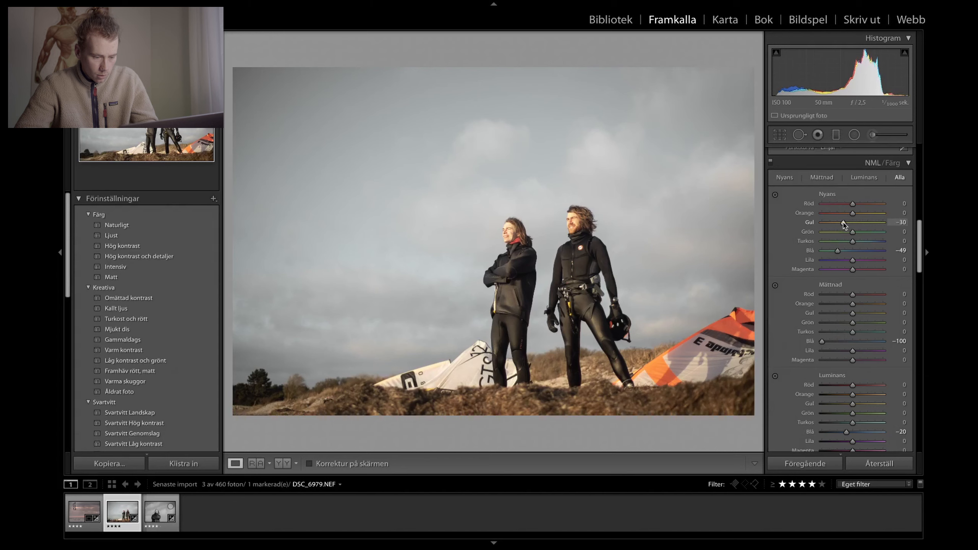
left_click_drag(843, 225, 838, 225)
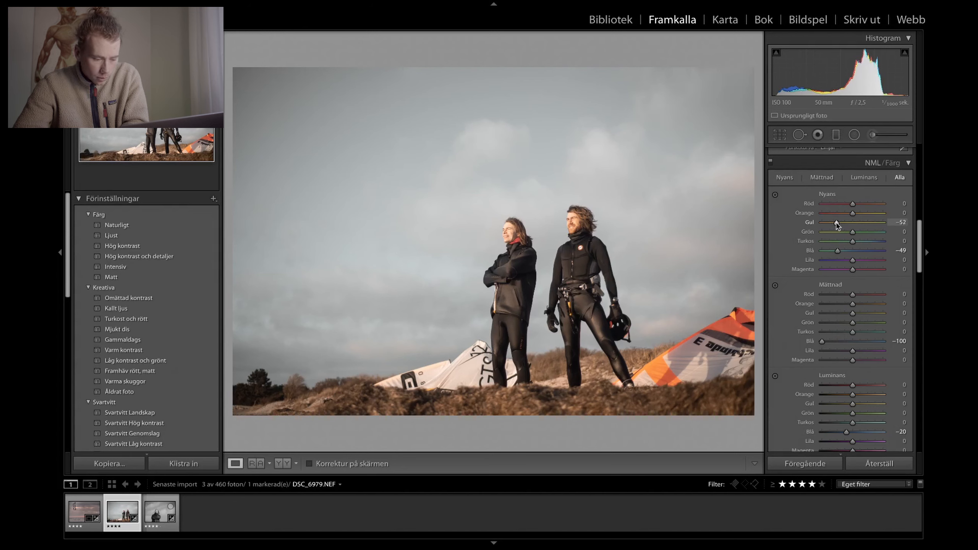
Paint an adjustment brush mask of size 12,0 over the orange kite and set its saturation (Mättnad) to −77
left_click(874, 136)
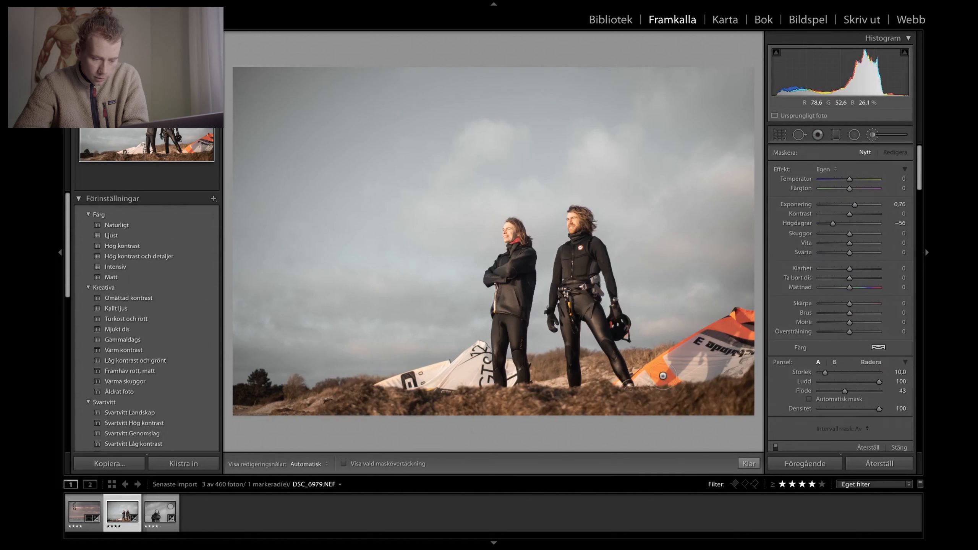
key("h")
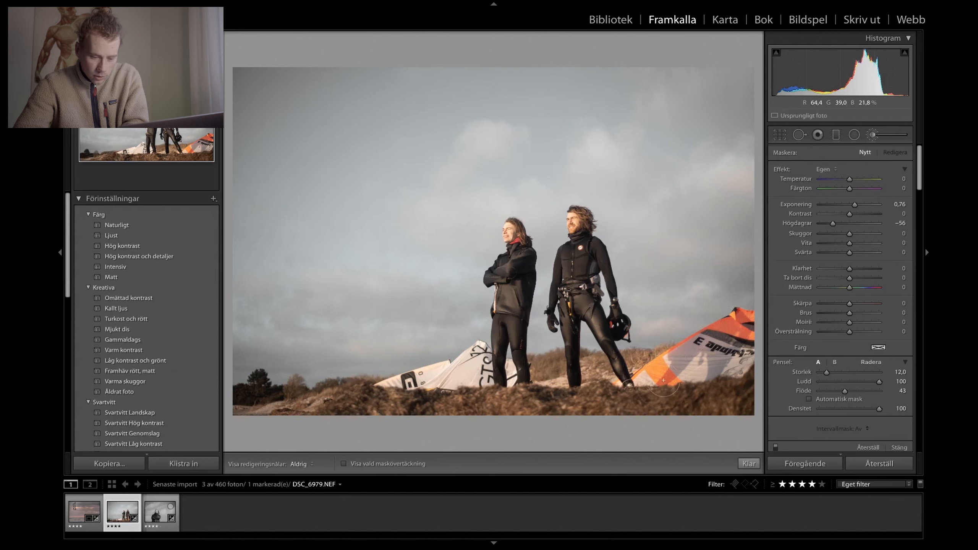
left_click_drag(664, 371, 674, 375)
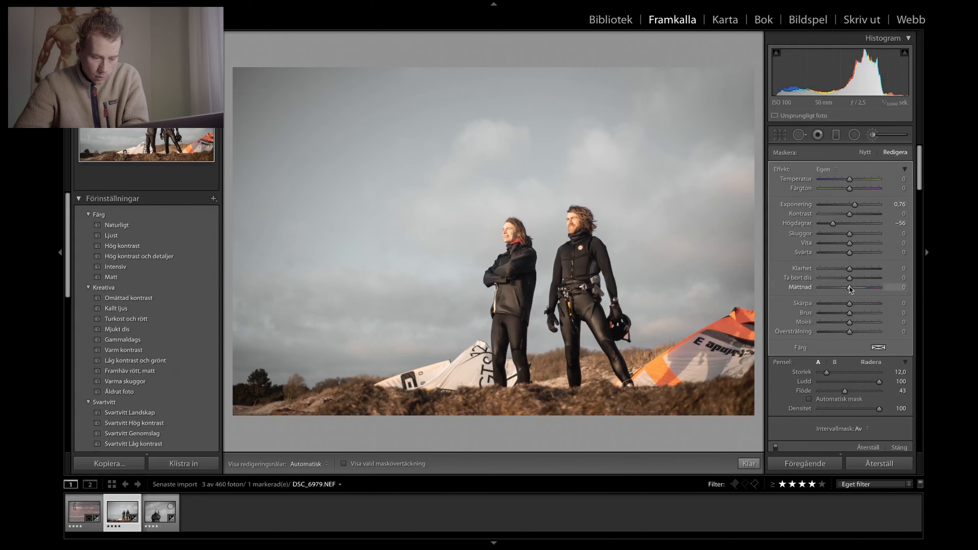
left_click_drag(845, 290, 828, 295)
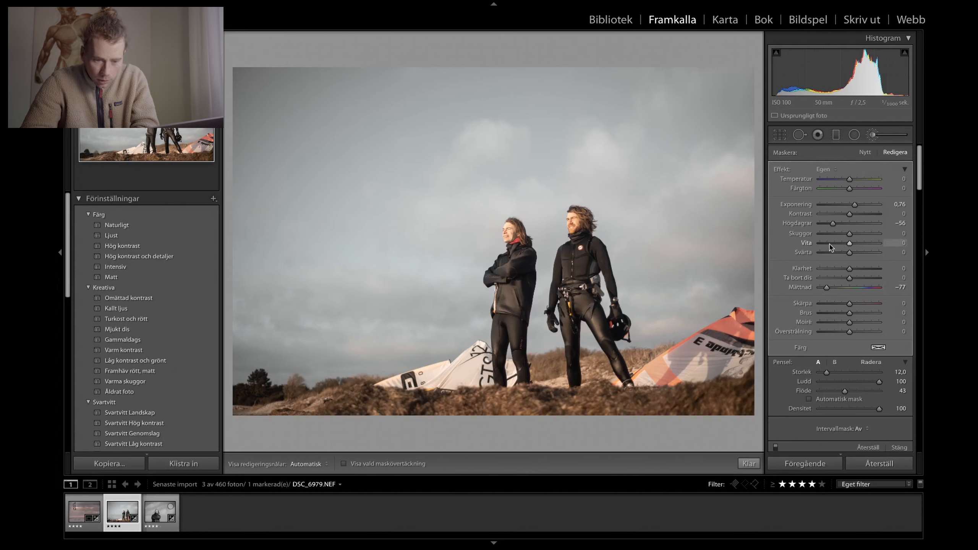
Compare the edit with the original photo and place a large radial filter centred over the two kitesurfers
left_click(854, 135)
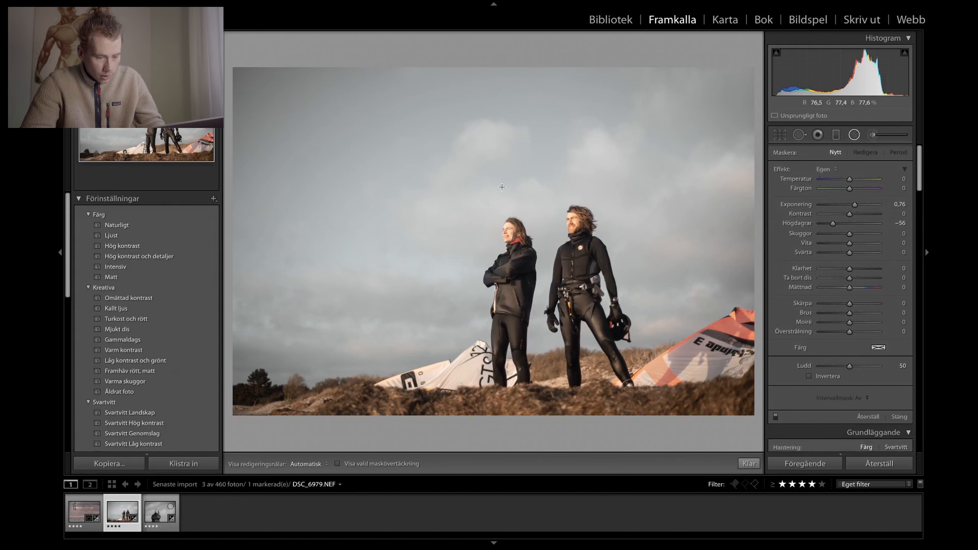
key("backslash")
key("backslash")
key("backslash")
key("backslash")
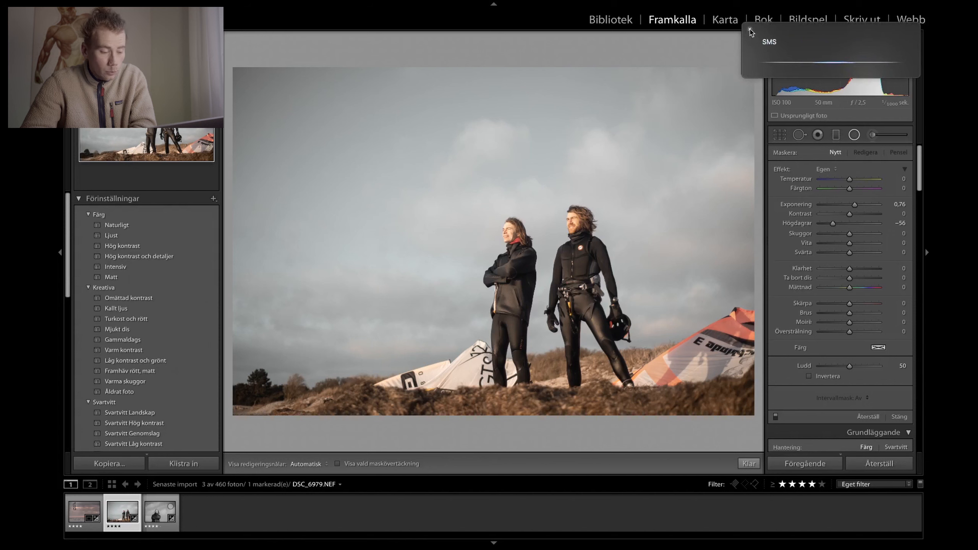
left_click(749, 29)
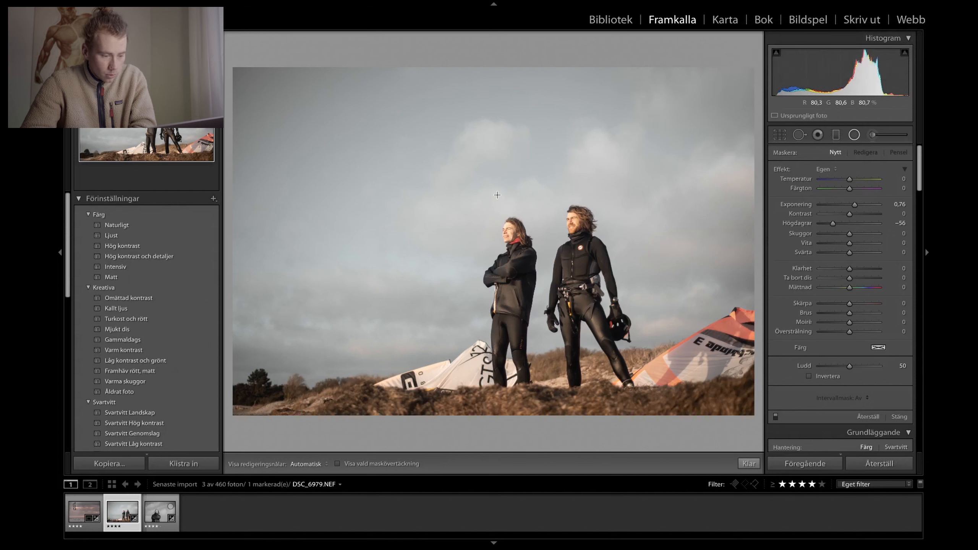
left_click_drag(466, 171, 591, 347)
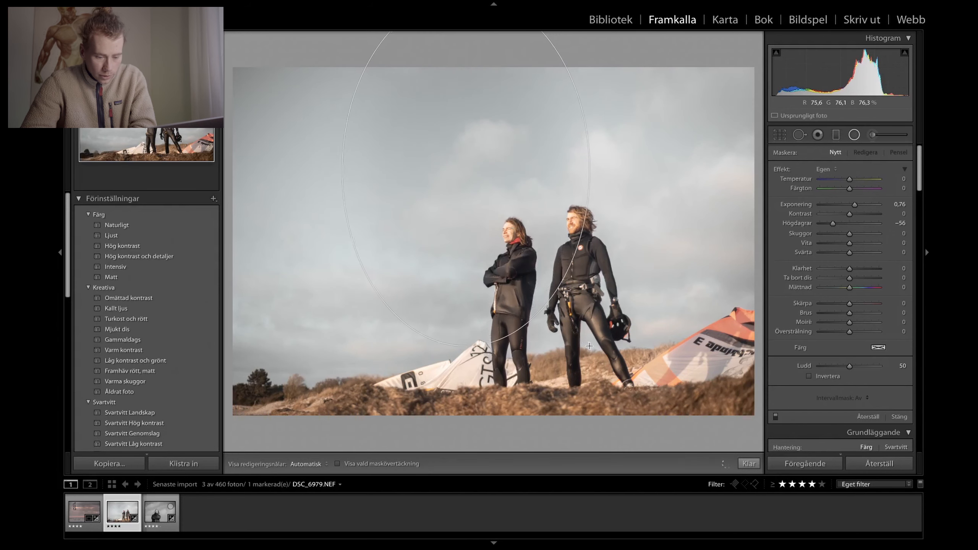
left_click_drag(470, 177, 556, 276)
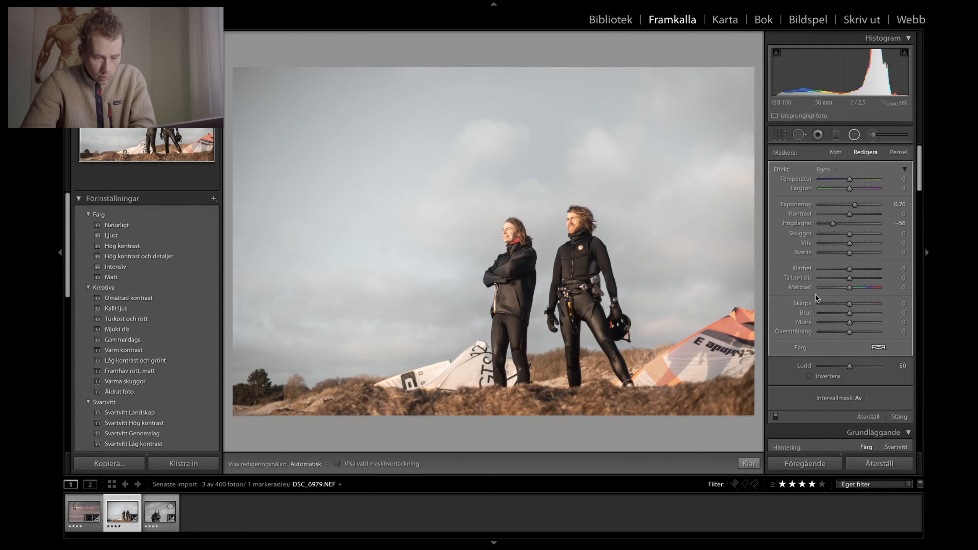
Reset the radial filter's highlights (Högdagrar) to 0 and set its exposure (Exponering) to −0,40 and feather (Ludd) to 100
double_click(854, 207)
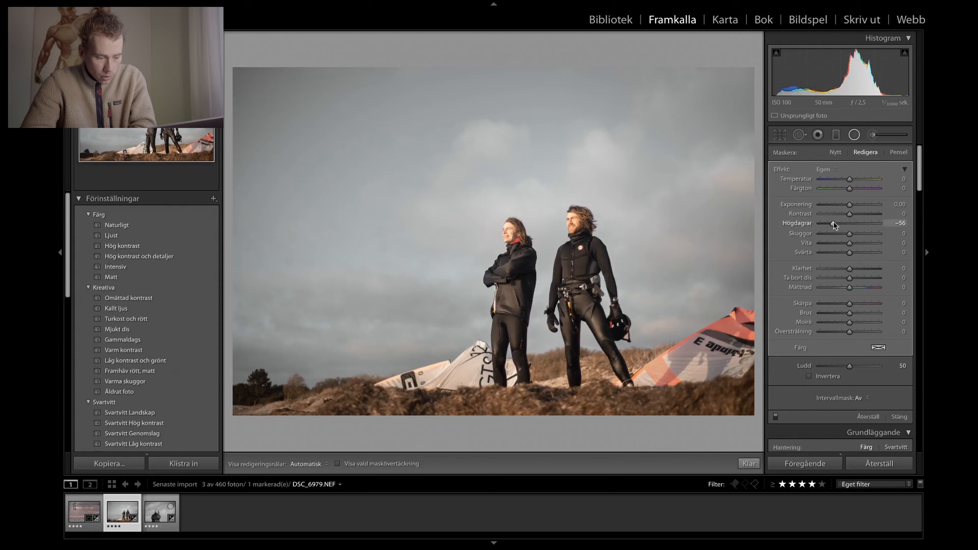
left_click_drag(849, 205, 847, 208)
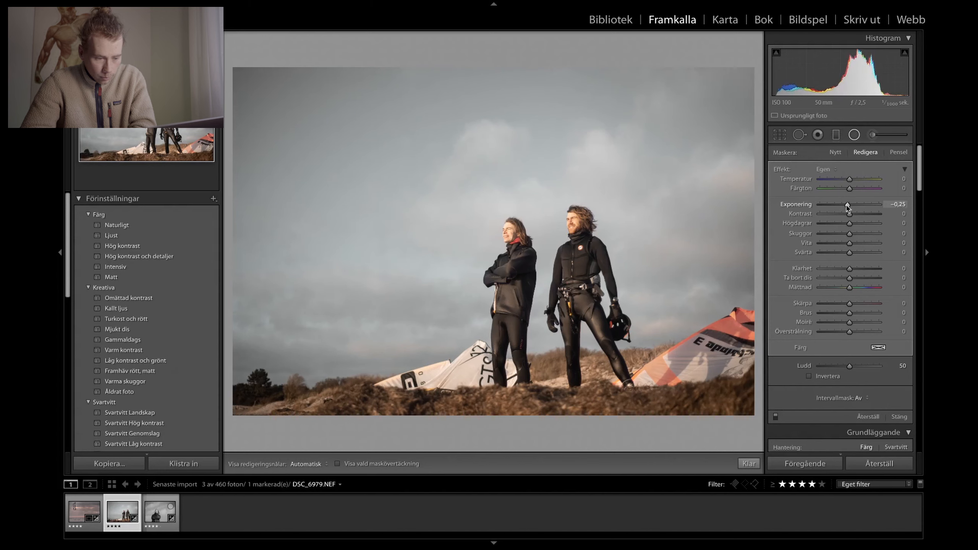
left_click_drag(849, 367, 883, 369)
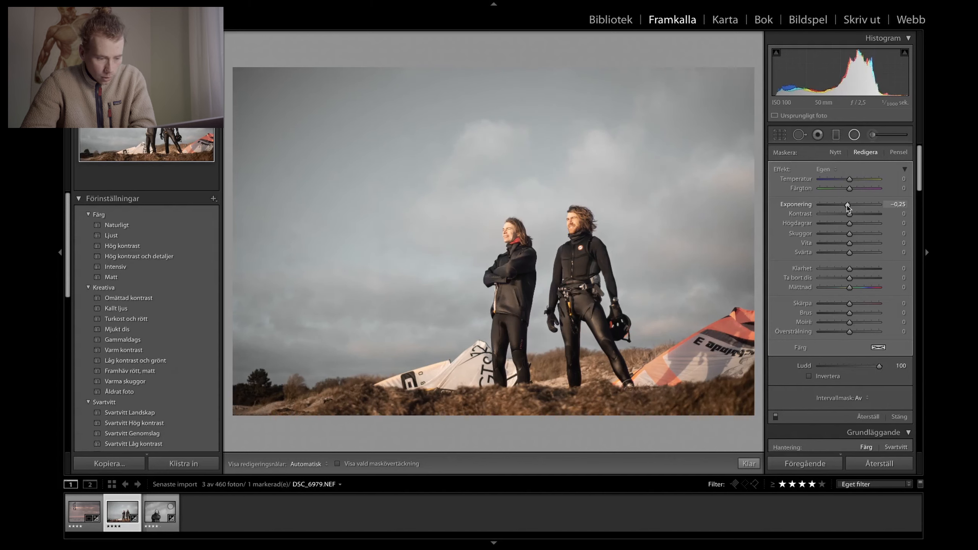
left_click_drag(847, 208, 846, 208)
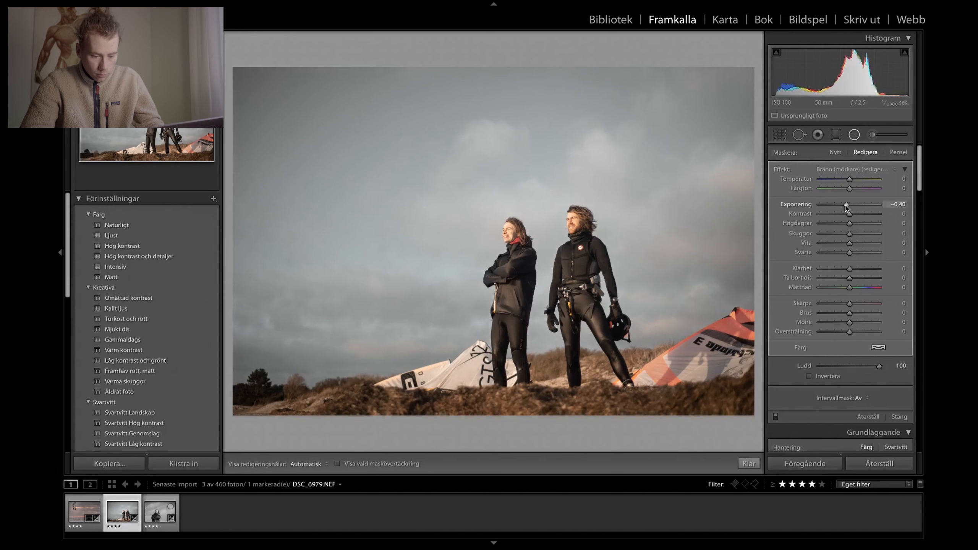
Widen the radial filter's ellipse slightly around the two people and compare the photo with the filter off and on
mouse_move(432, 274)
left_click_drag(430, 273, 419, 273)
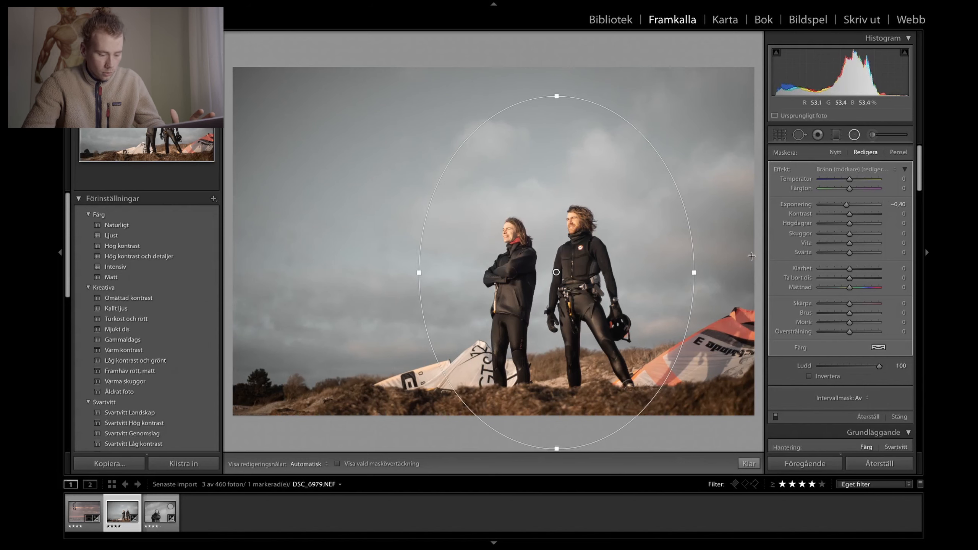
left_click(775, 417)
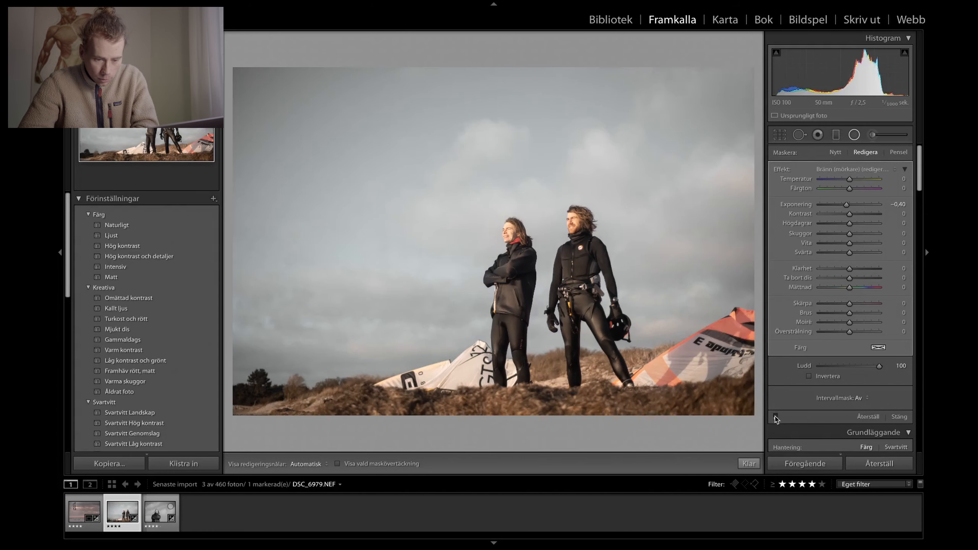
left_click(775, 417)
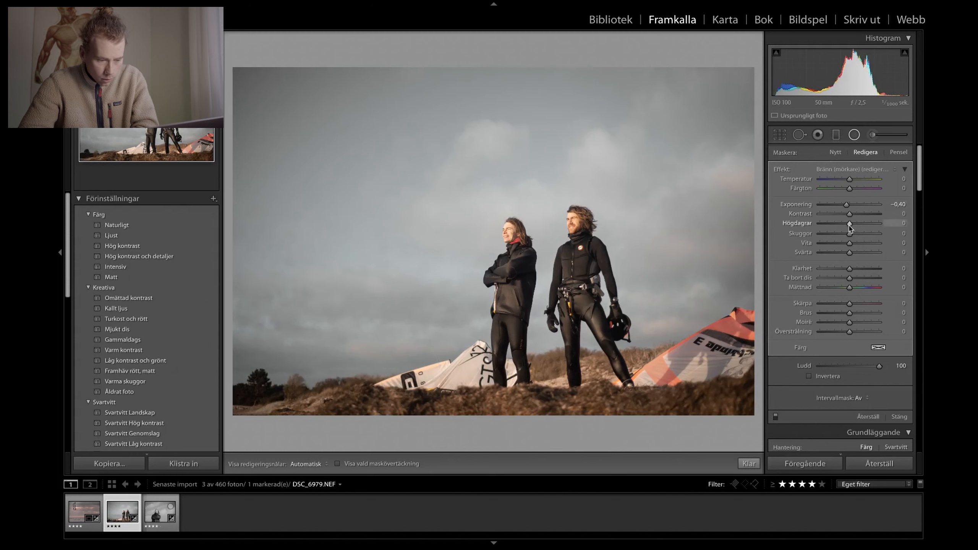
Set the radial filter's highlights (Högdagrar) to −14, shadows (Skuggor) to −5 and sharpness (Skärpa) to −55, and compare the result with the original
mouse_move(849, 225)
left_mouse_down()
mouse_move(836, 225)
mouse_move(846, 226)
mouse_move(847, 241)
left_mouse_up()
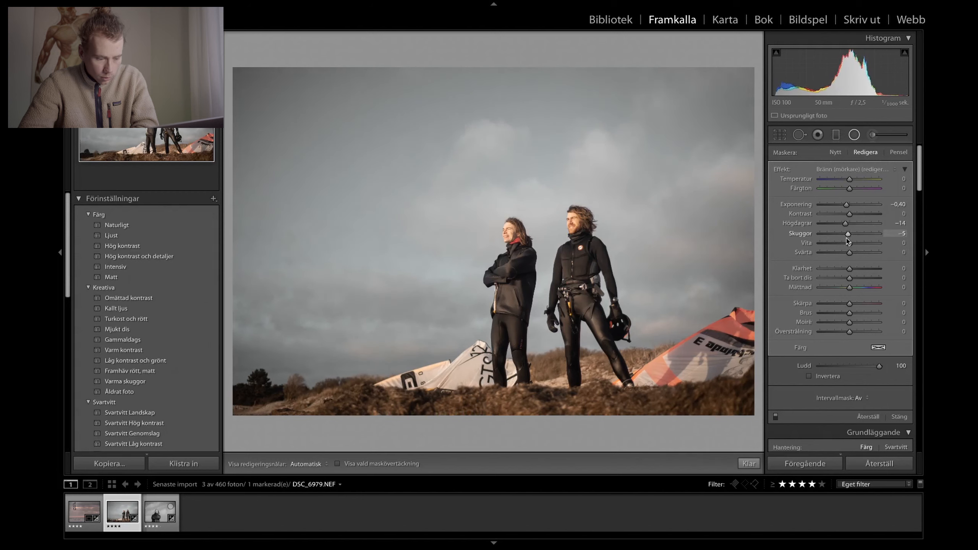
mouse_move(849, 306)
left_mouse_down()
mouse_move(826, 309)
mouse_move(887, 309)
mouse_move(832, 311)
left_mouse_up()
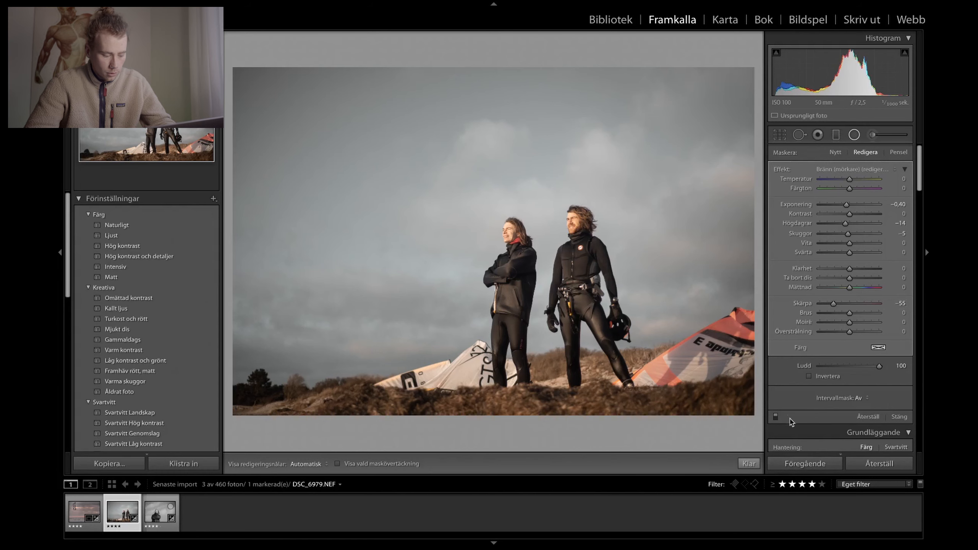
left_click(775, 417)
left_click(775, 417)
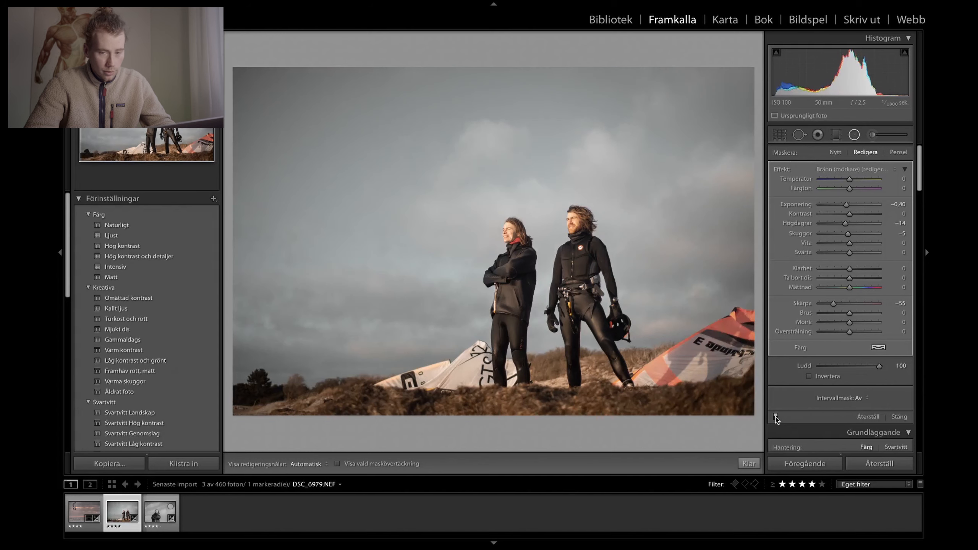
left_click(775, 417)
left_click(775, 416)
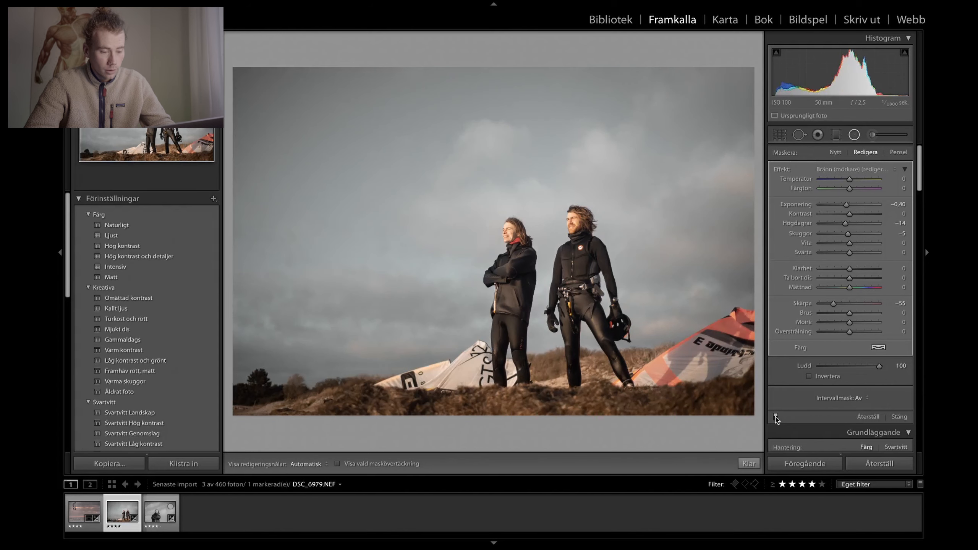
key("shift")
key("backslash")
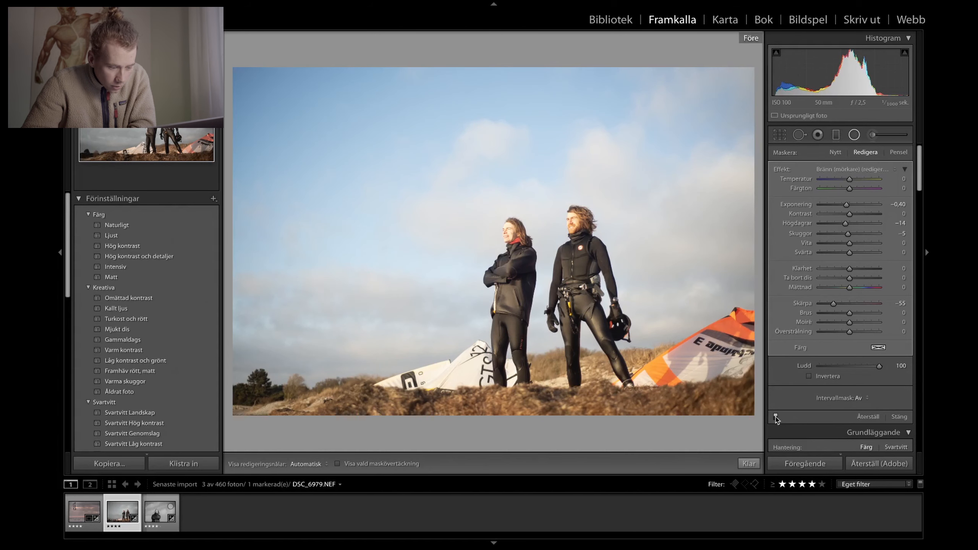
key("backslash")
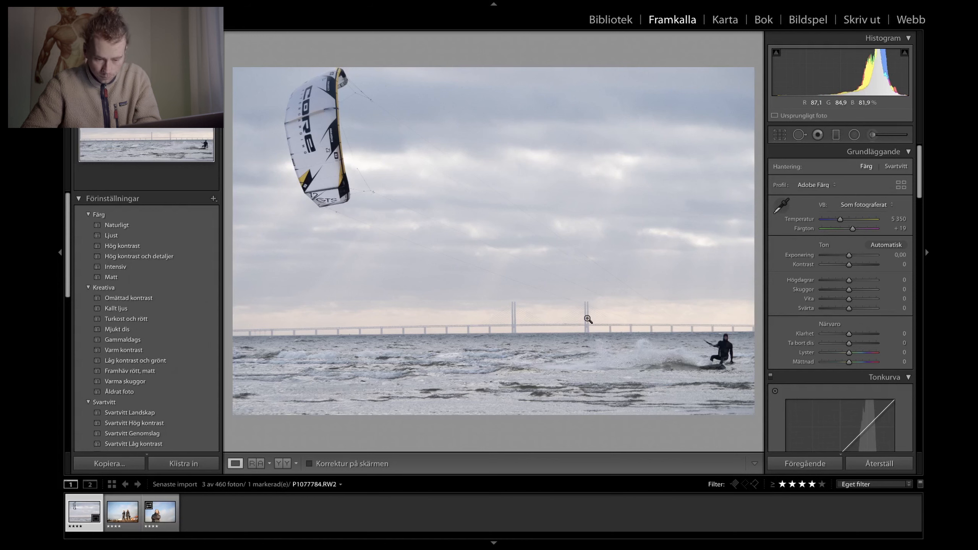
Set the kite-and-bridge photo's exposure to −1,25, shadows (Skuggor) to +93, blacks (Svärta) to +28, clarity (Klarhet) to +17 and vibrance (Lyster) to +27
left_click_drag(849, 255, 845, 256)
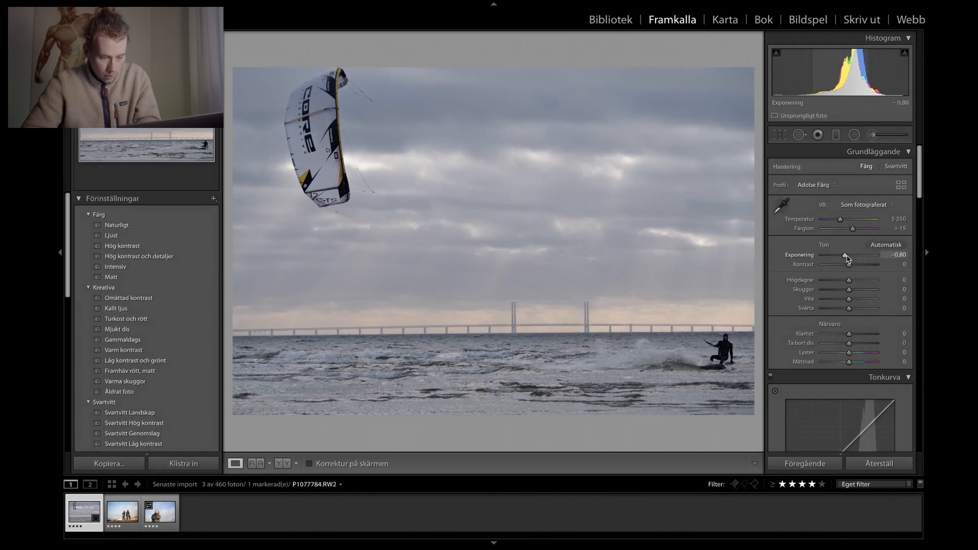
left_click_drag(845, 256, 844, 256)
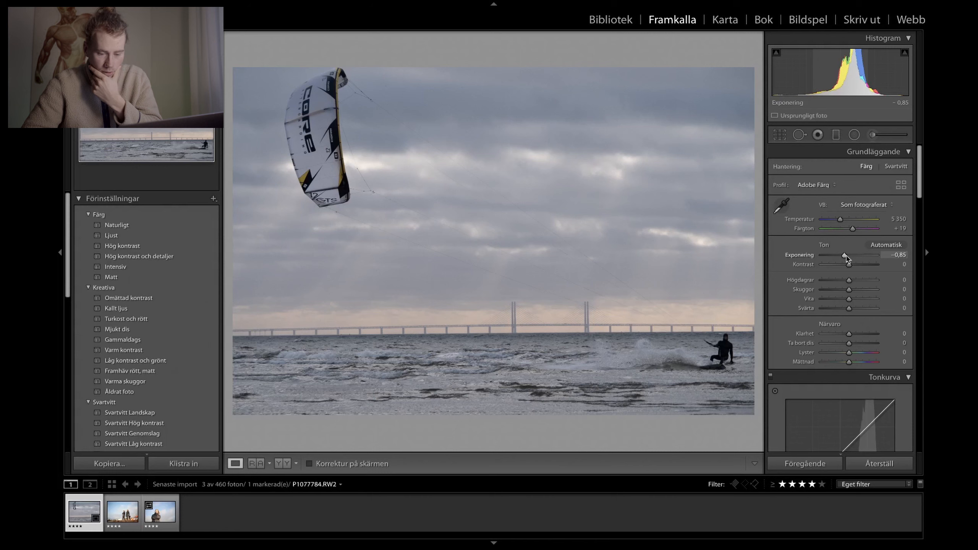
left_click_drag(845, 256, 844, 256)
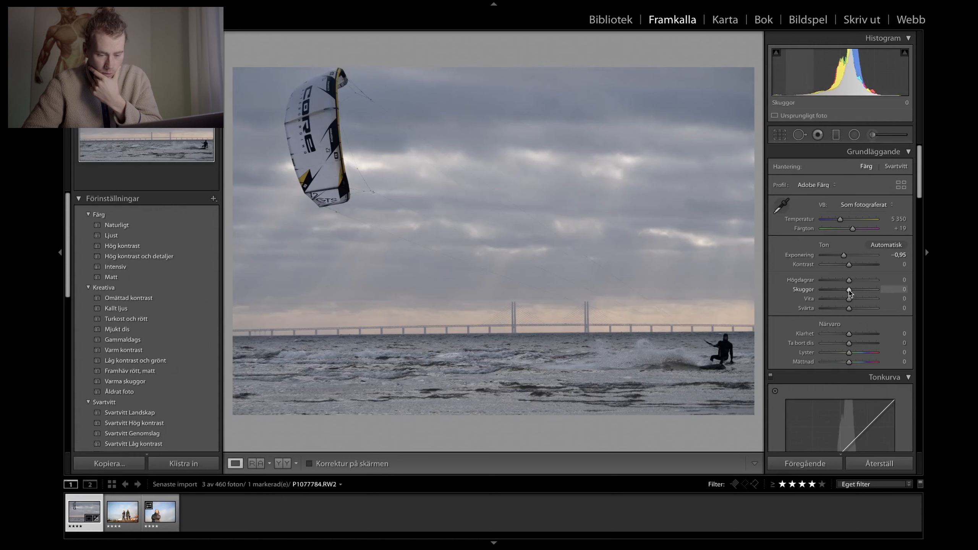
left_click_drag(850, 291, 866, 291)
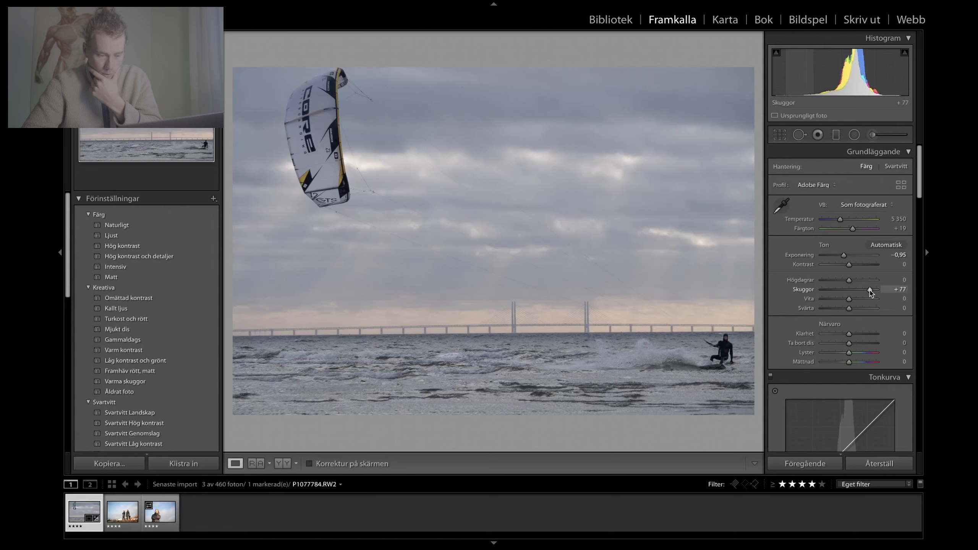
left_click_drag(845, 256, 842, 256)
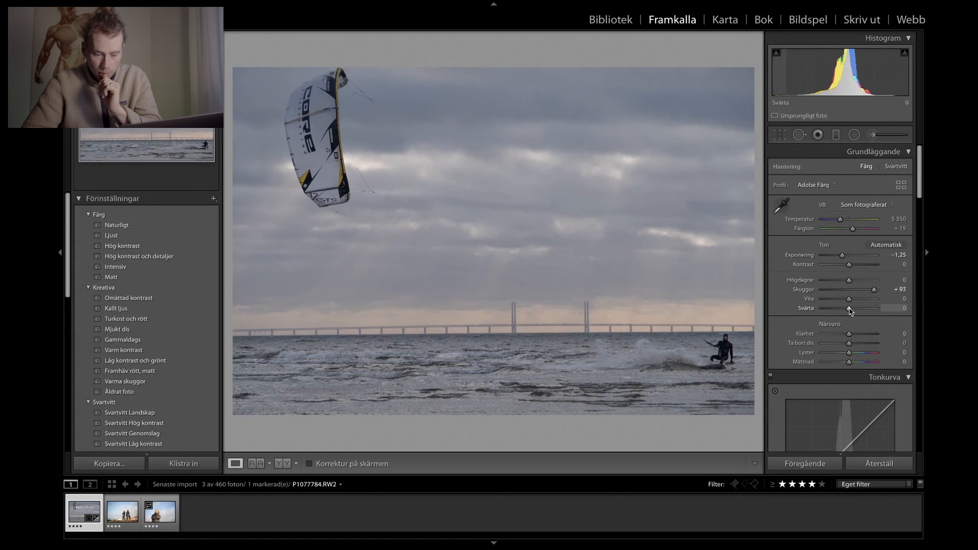
left_click_drag(849, 312, 858, 312)
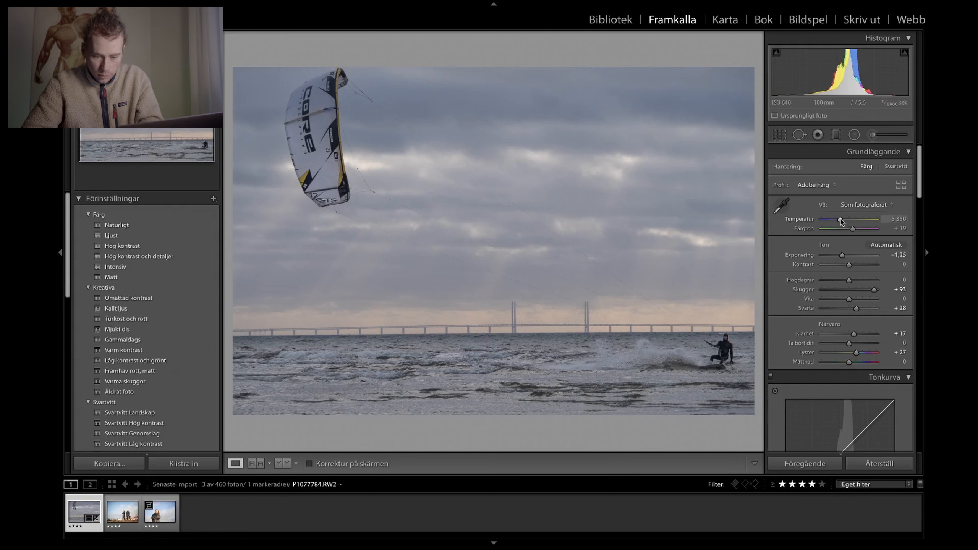
Warm the photo to a temperature of 6 215 and set exposure to −1,45 and shadows (Skuggor) to +100
left_click_drag(841, 220, 843, 221)
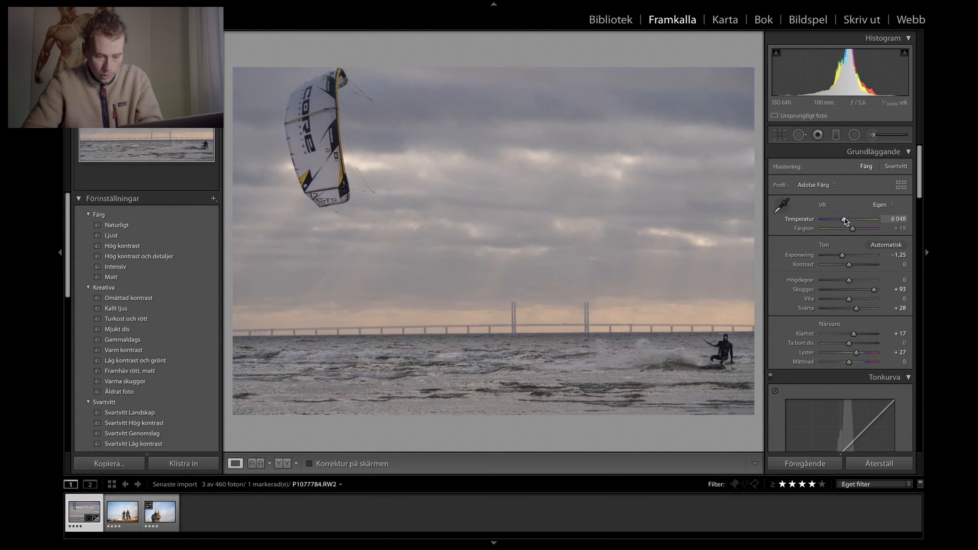
left_click_drag(845, 219, 846, 218)
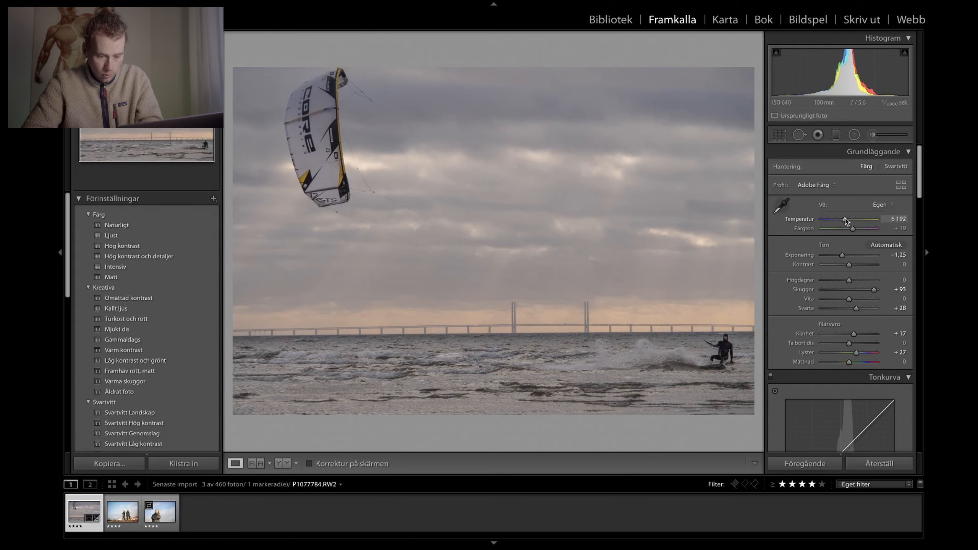
left_click_drag(846, 220, 846, 219)
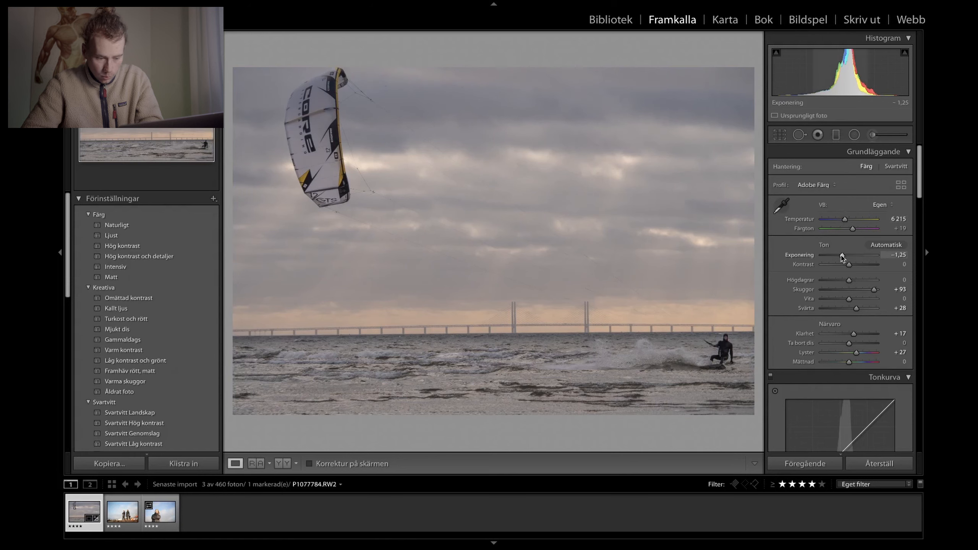
left_click_drag(842, 257, 841, 258)
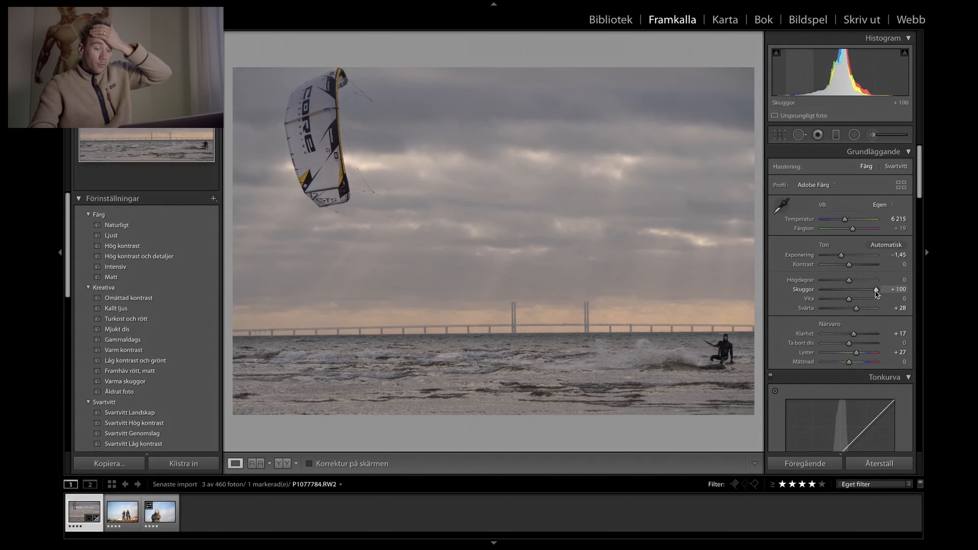
Draw a graduated filter over the sky with temperature 10, exposure −0,28, contrast 12, highlights −100, shadows −4 and saturation (Mättnad) 25
key("m")
left_click_drag(492, 198, 494, 440)
left_click(337, 464)
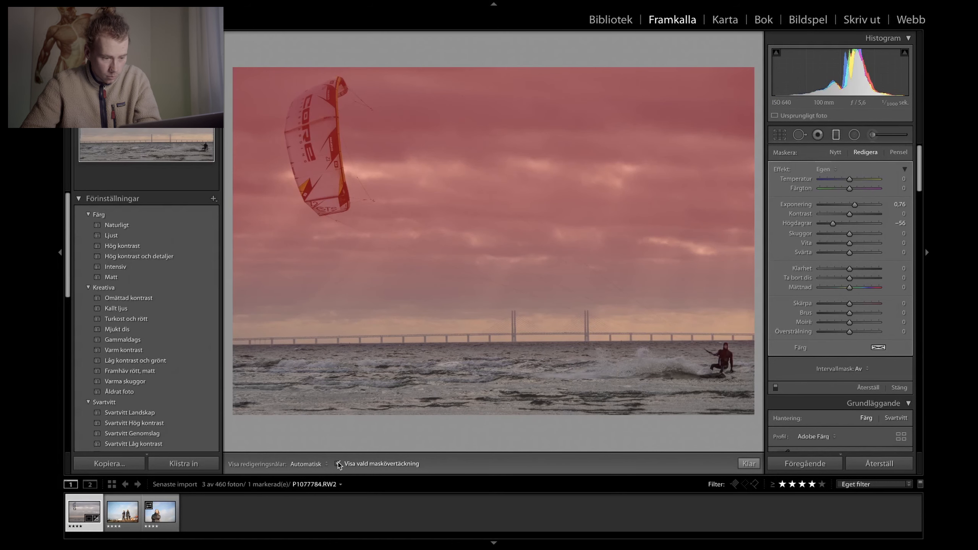
left_click(337, 464)
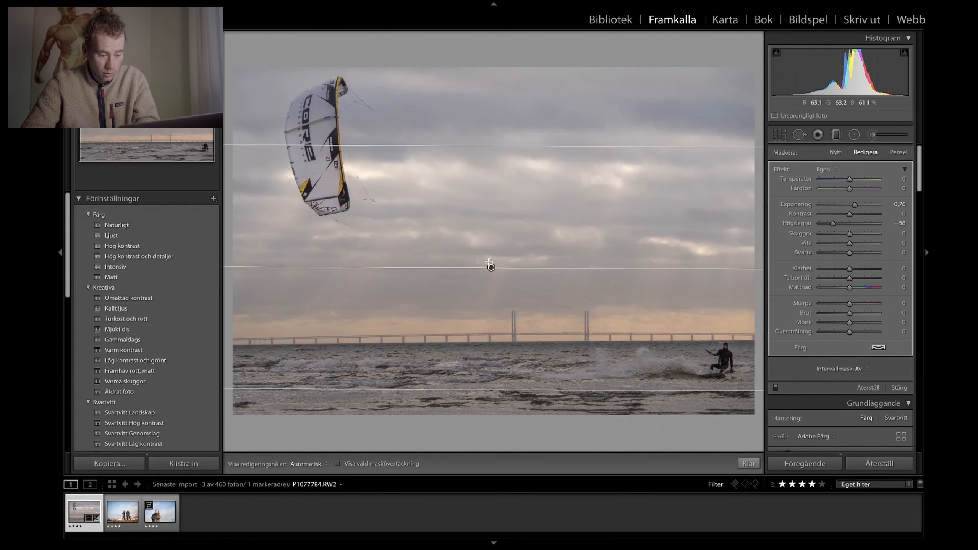
left_click_drag(854, 208, 852, 180)
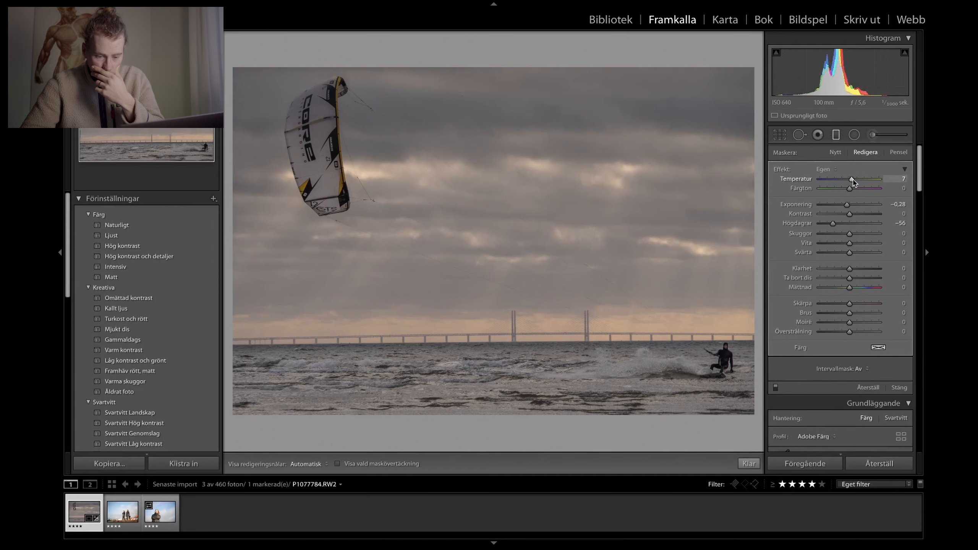
Set the global highlights to +3, blacks (Svärta) to +13 and vibrance (Lyster) to +39, and compare the graduated filter off and on
scroll(867, 323, "down", 10)
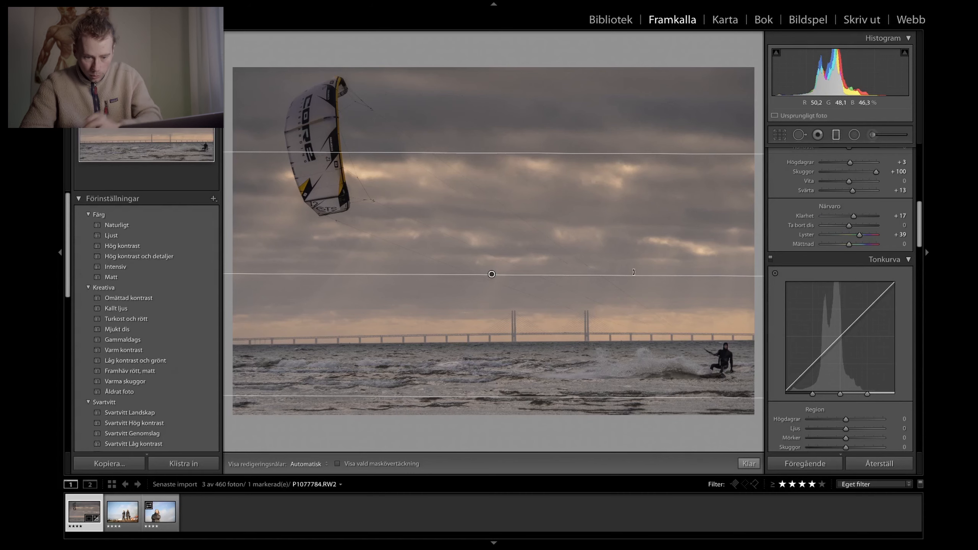
scroll(783, 403, "up", 10)
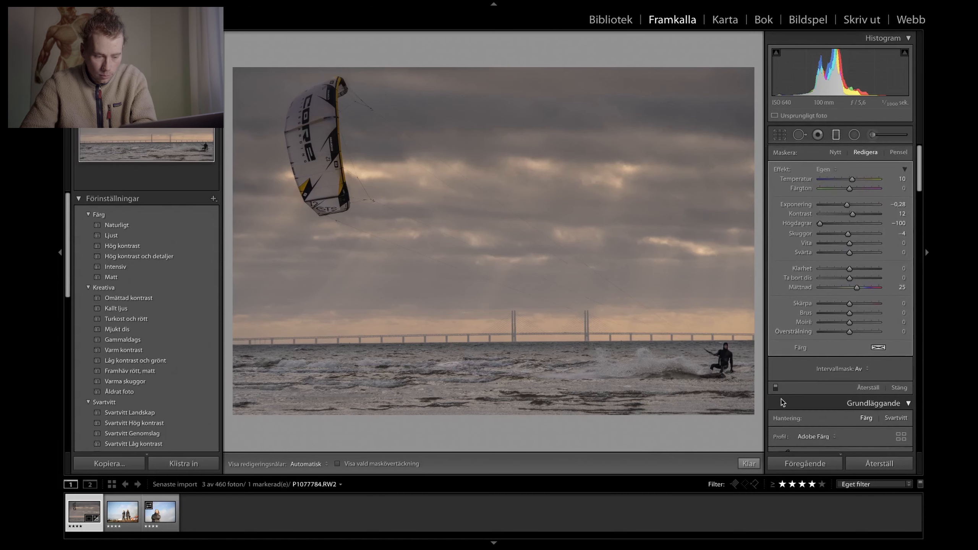
left_click(776, 387)
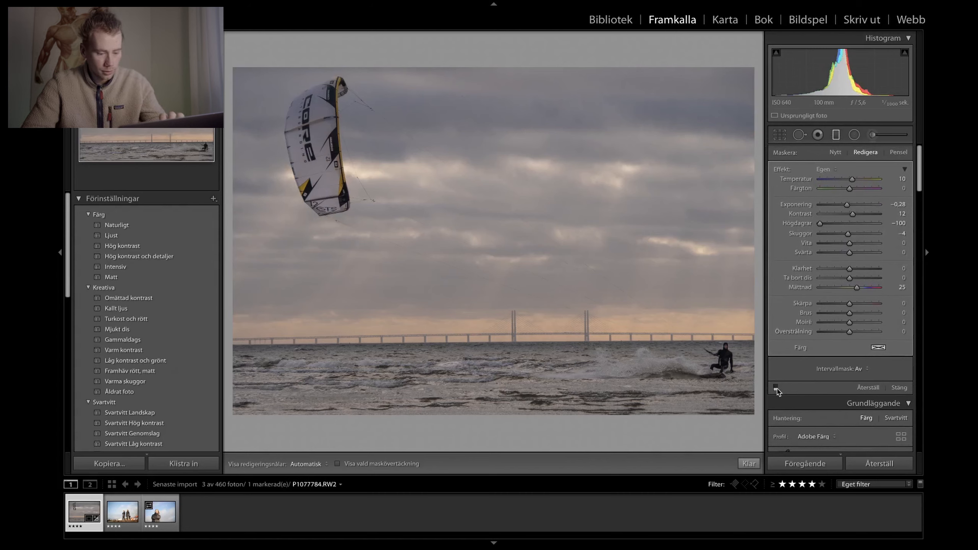
left_click(775, 387)
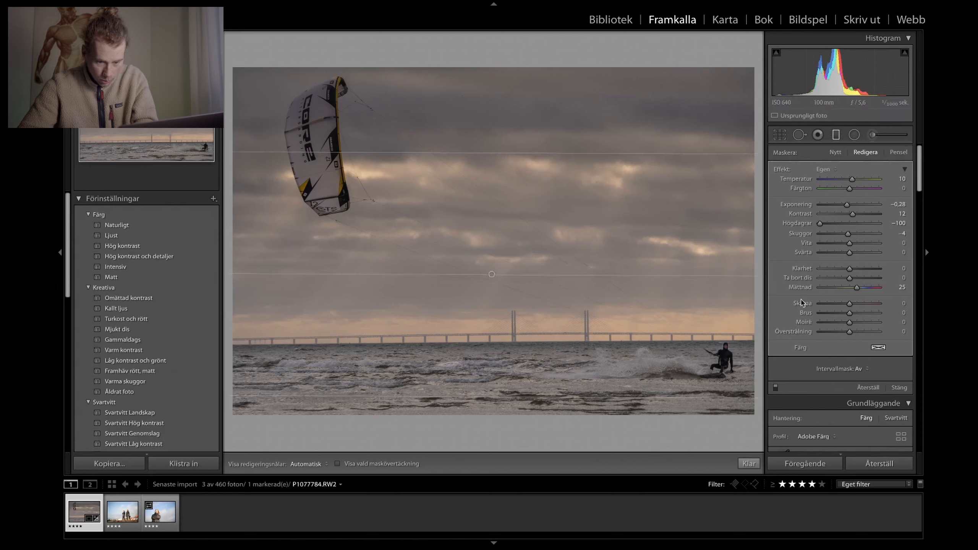
Shift the hue (Nyans) of the sky's warm tones to orange −38 and yellow −12 with the targeted adjustment
scroll(777, 323, "down", 10)
scroll(828, 337, "down", 10)
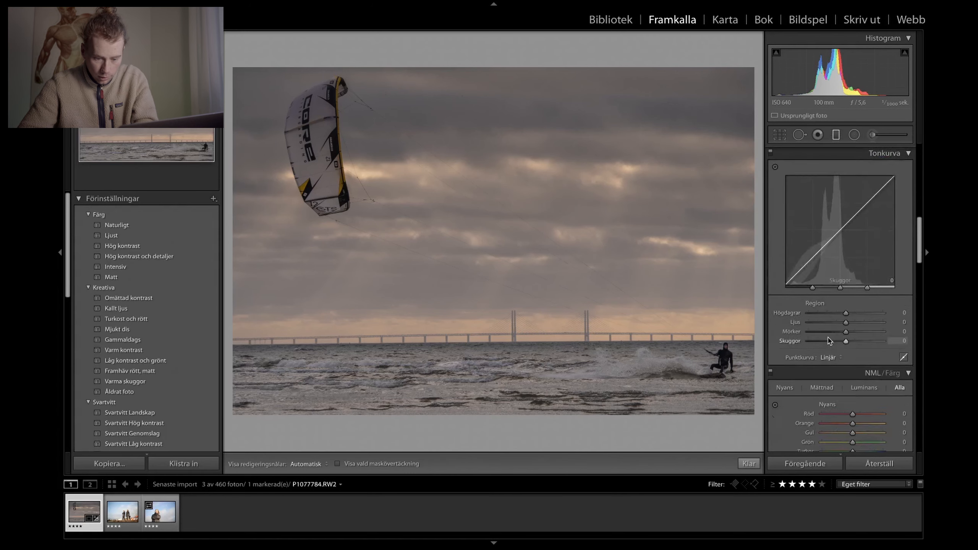
scroll(848, 320, "down", 2)
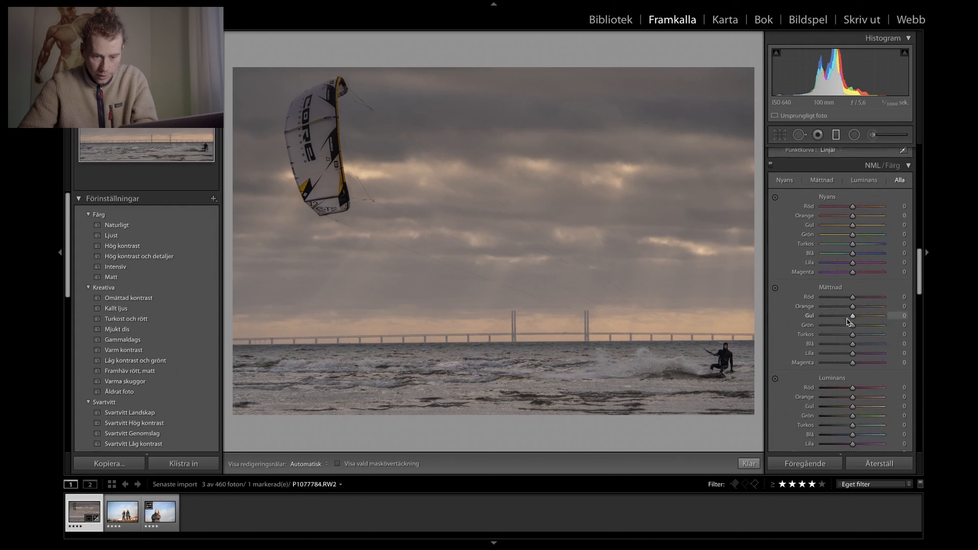
left_click(775, 190)
left_click_drag(654, 312, 654, 331)
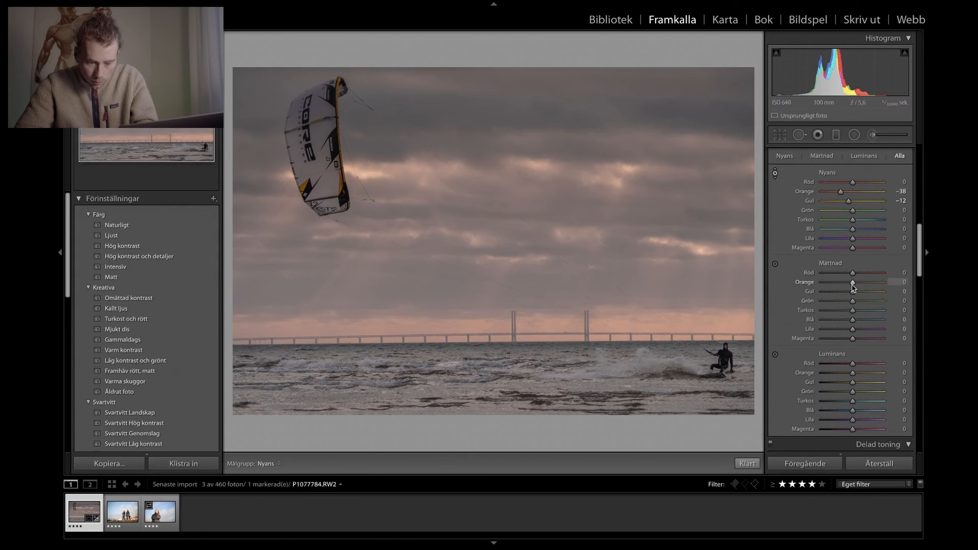
Adjust the saturation (Mättnad) of the horizon glow to orange −6 and yellow −2 with the targeted adjustment
left_click(776, 265)
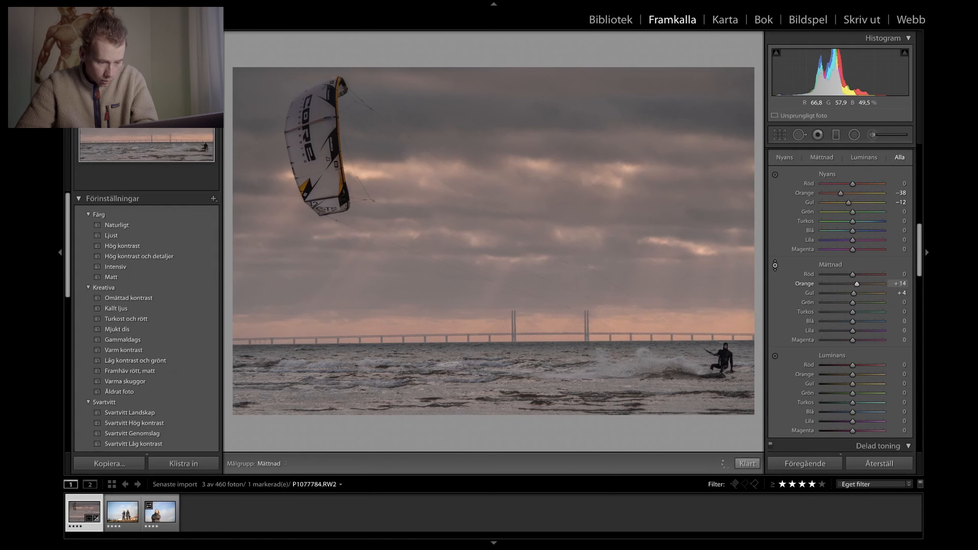
left_click_drag(462, 324, 462, 339)
left_click_drag(553, 341, 553, 333)
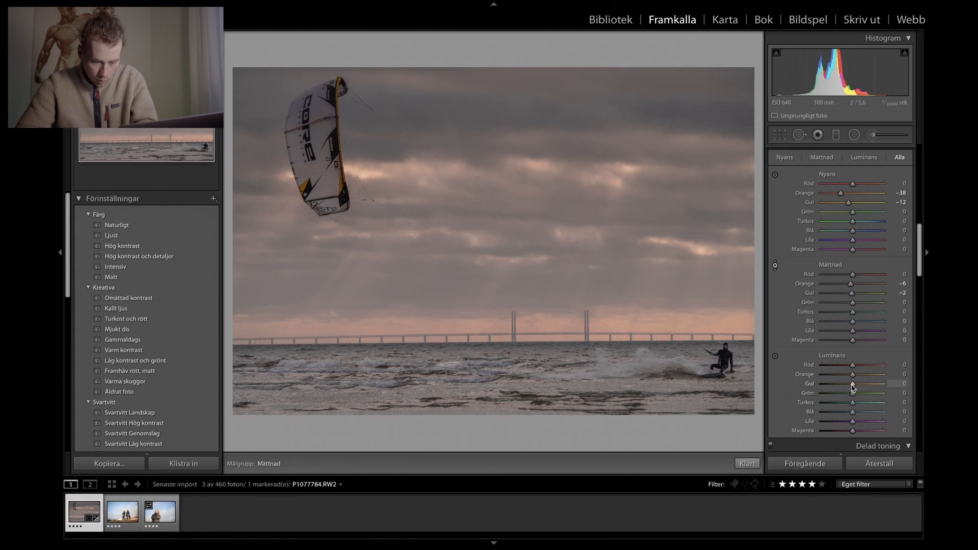
Lower the luminance (Luminans) of the horizon glow to about orange −20 and yellow −6 with the targeted adjustment
left_click(775, 356)
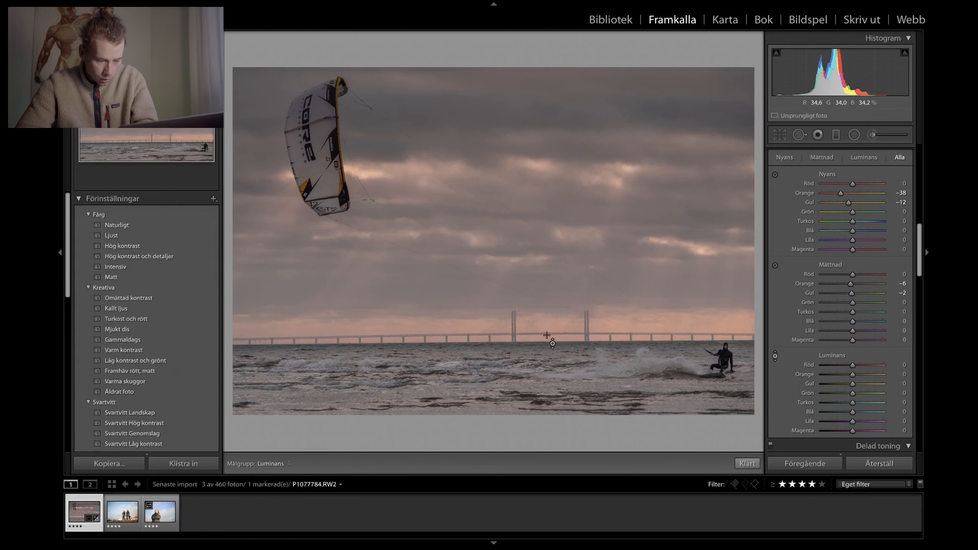
left_click_drag(554, 336, 554, 356)
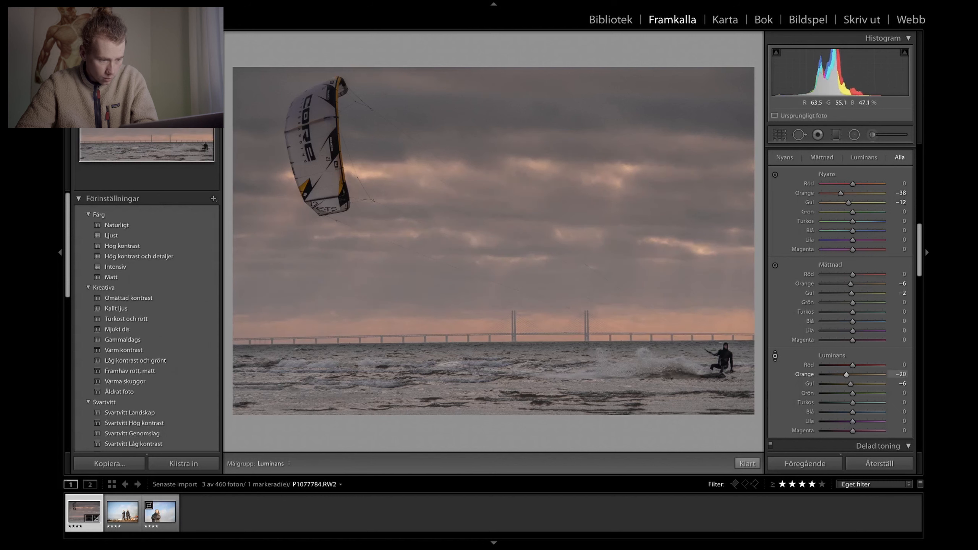
left_click_drag(554, 351, 554, 355)
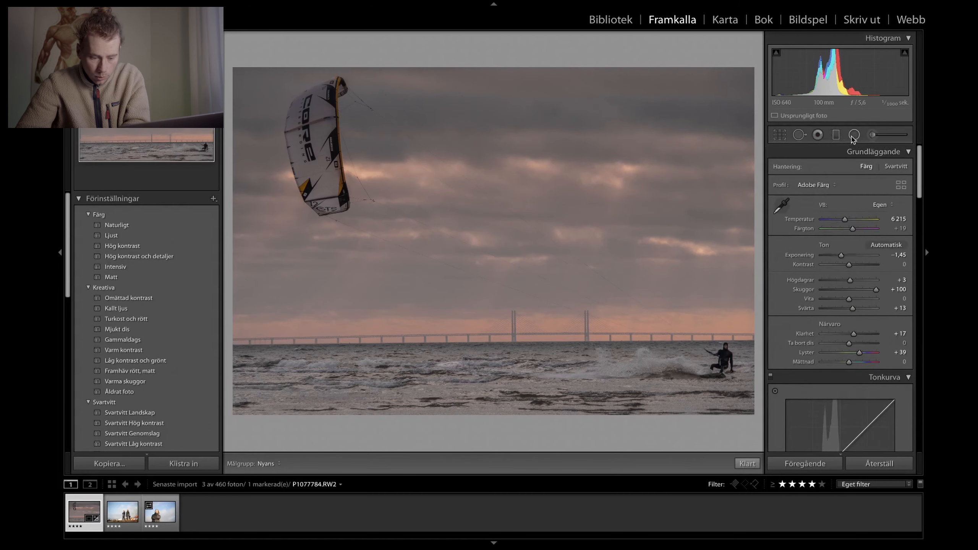
Draw a radial filter around the kite, set its feather (Ludd) to 93, invert the mask and reset its effect values to zero
left_click(854, 135)
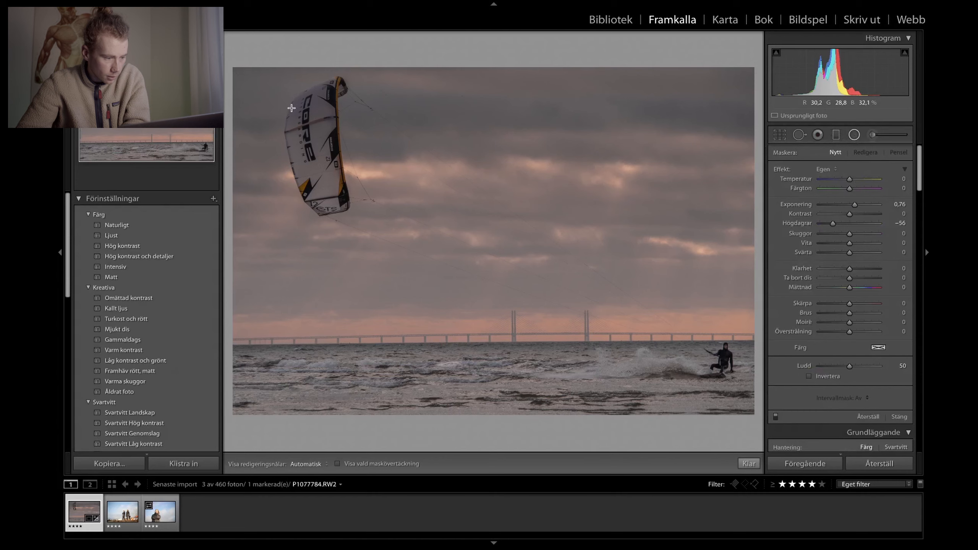
left_click_drag(312, 125, 382, 216)
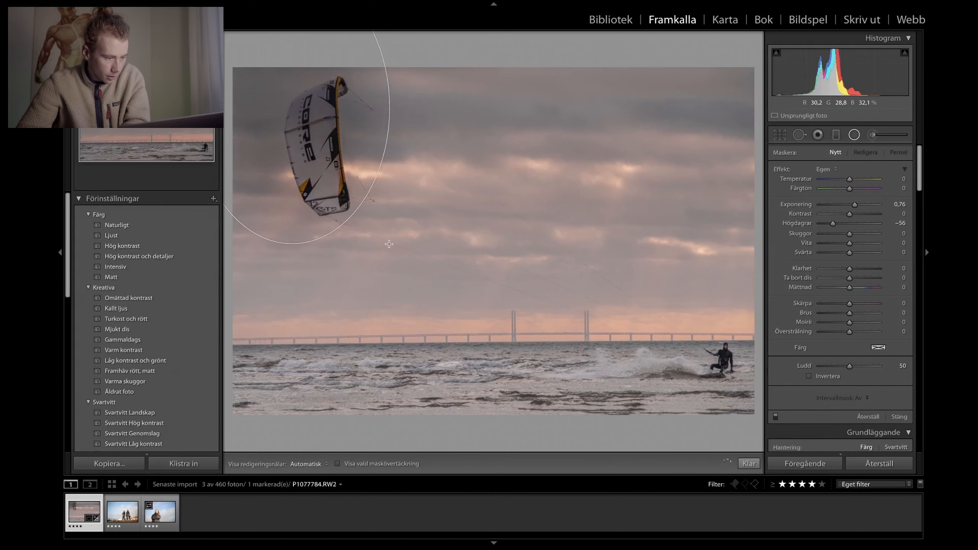
left_click_drag(290, 115, 327, 162)
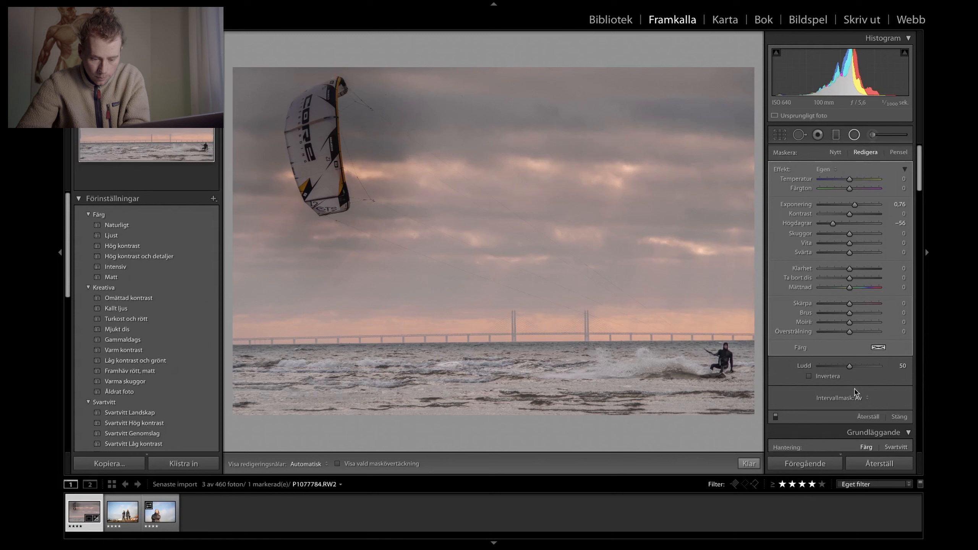
left_click_drag(849, 368, 786, 374)
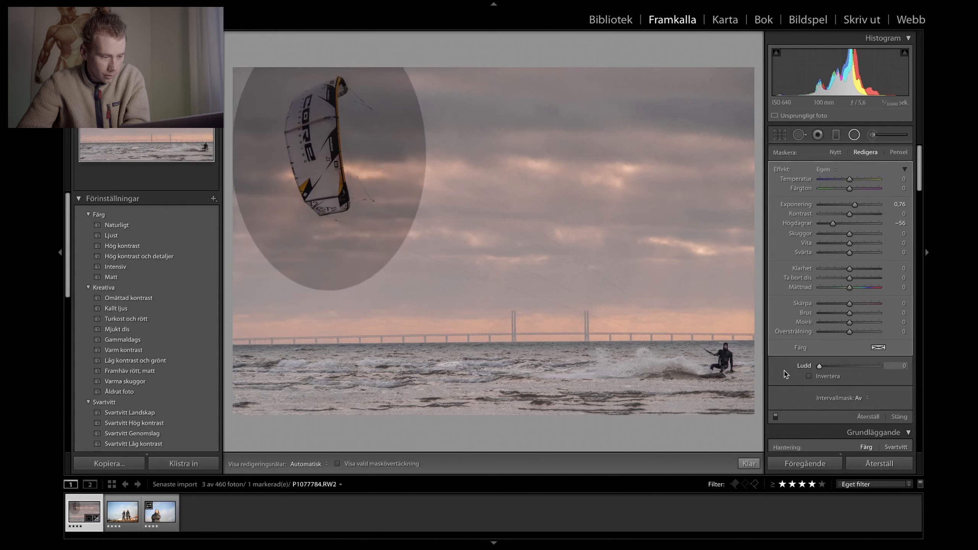
left_click_drag(819, 366, 844, 368)
left_click_drag(855, 367, 875, 366)
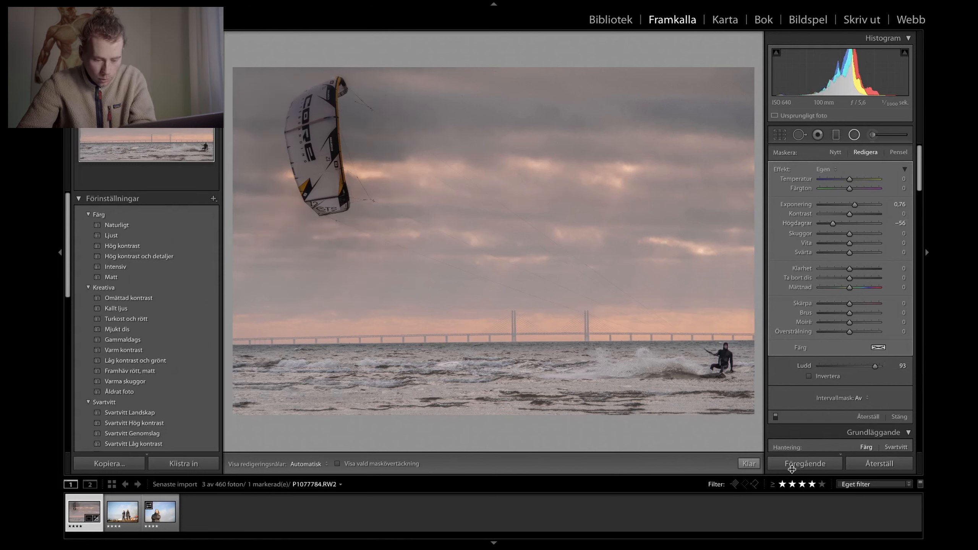
left_click(810, 376)
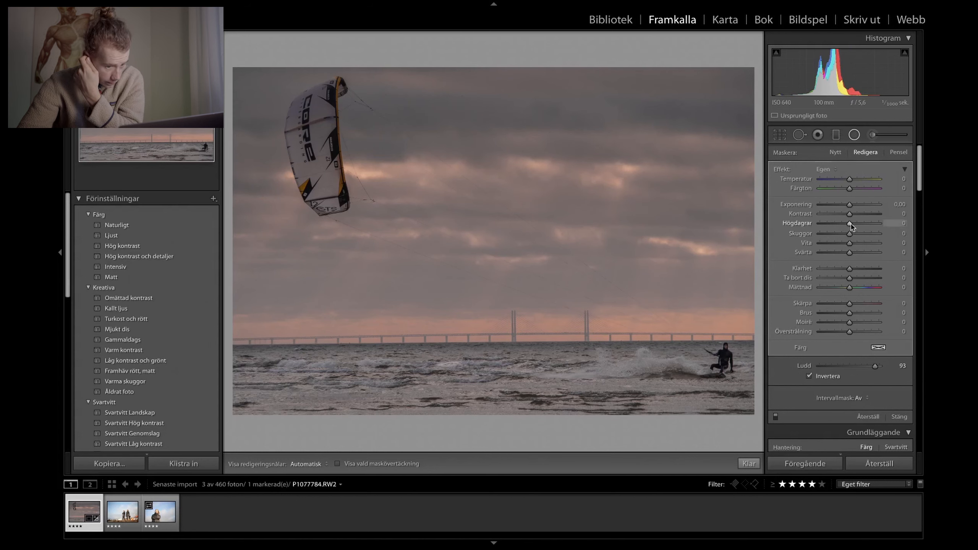
Set the kite filter's highlights (Högdagrar) to 64, shadows (Skuggor) to 52 and whites (Vita) to 83
left_click_drag(853, 228, 869, 228)
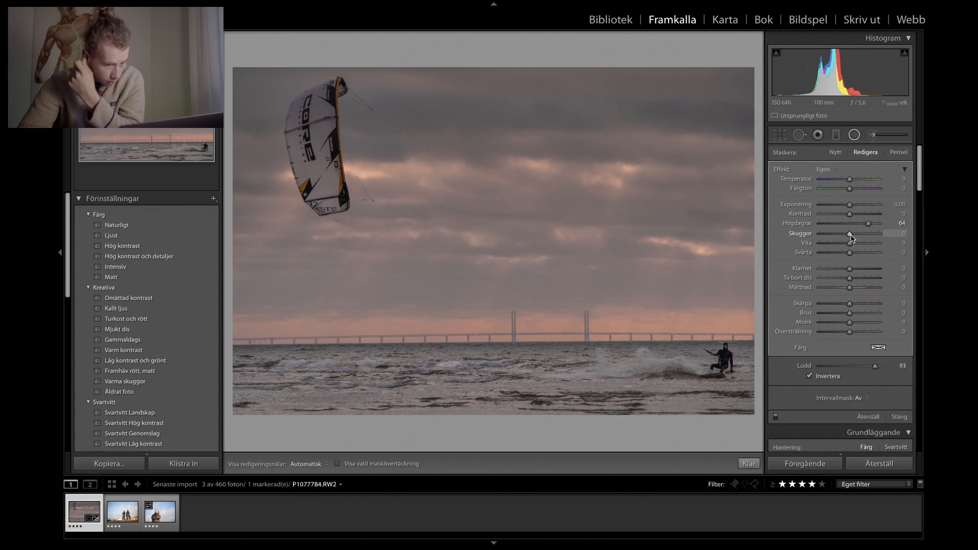
left_click_drag(851, 238, 864, 239)
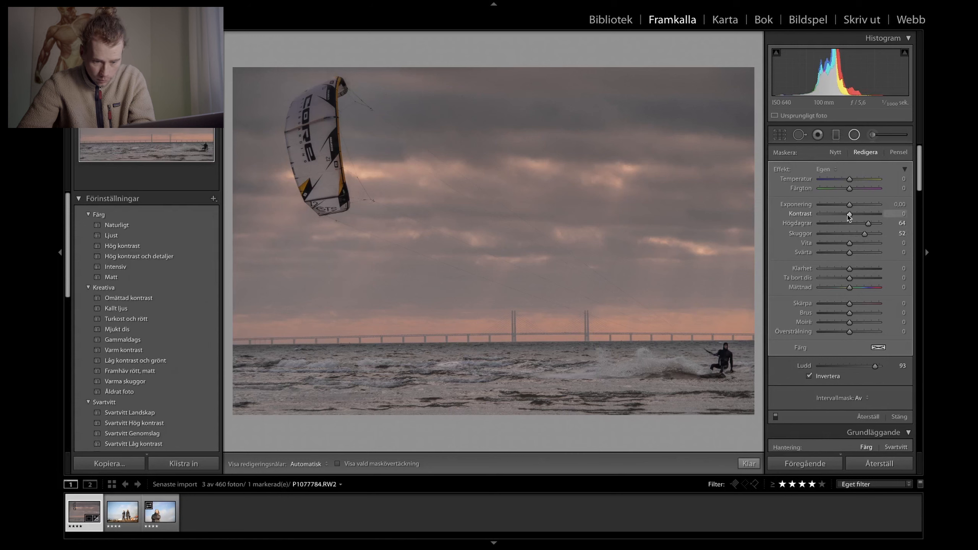
left_click_drag(849, 243, 868, 246)
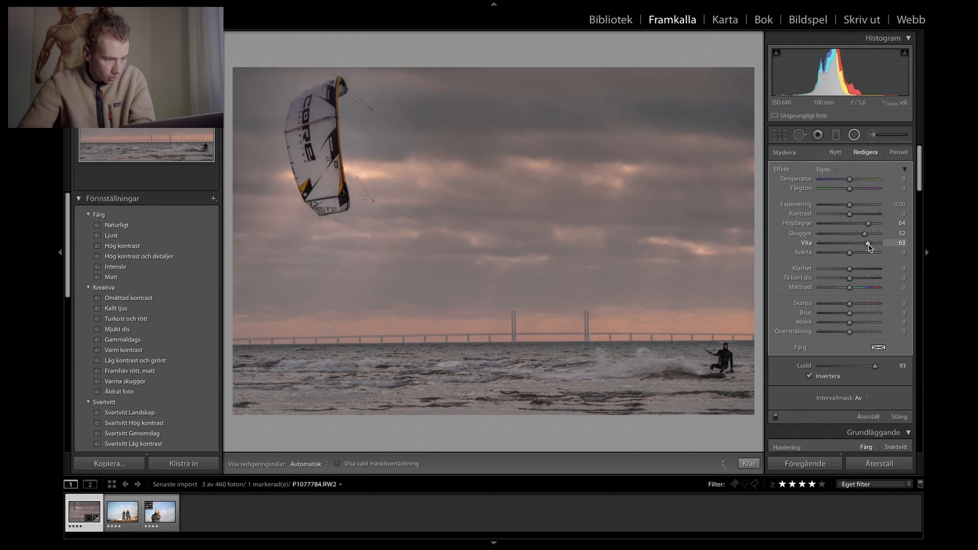
left_click_drag(869, 245, 874, 244)
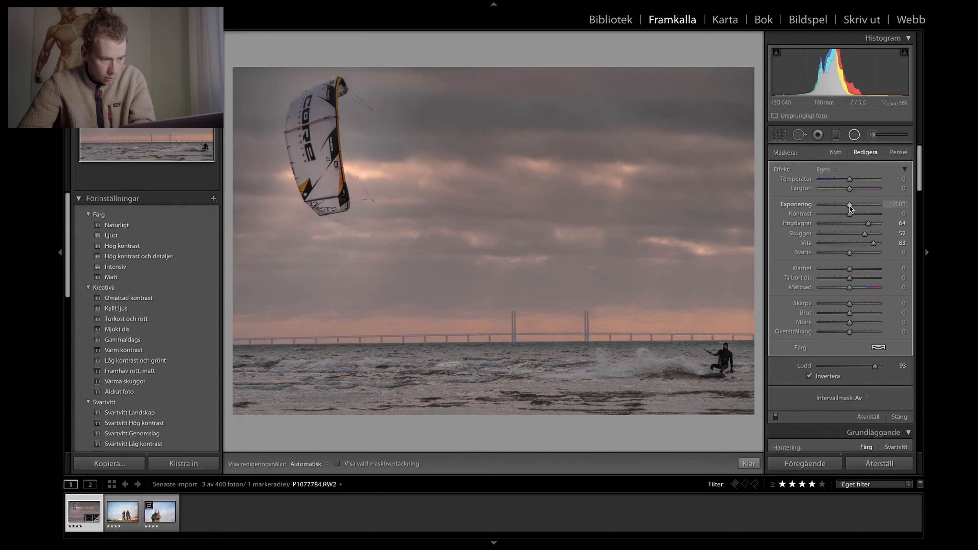
Set the kite filter's exposure to 0,21, blacks (Svärta) to −2 and contrast to 12, and compare the filter off and on
left_click_drag(849, 204, 851, 204)
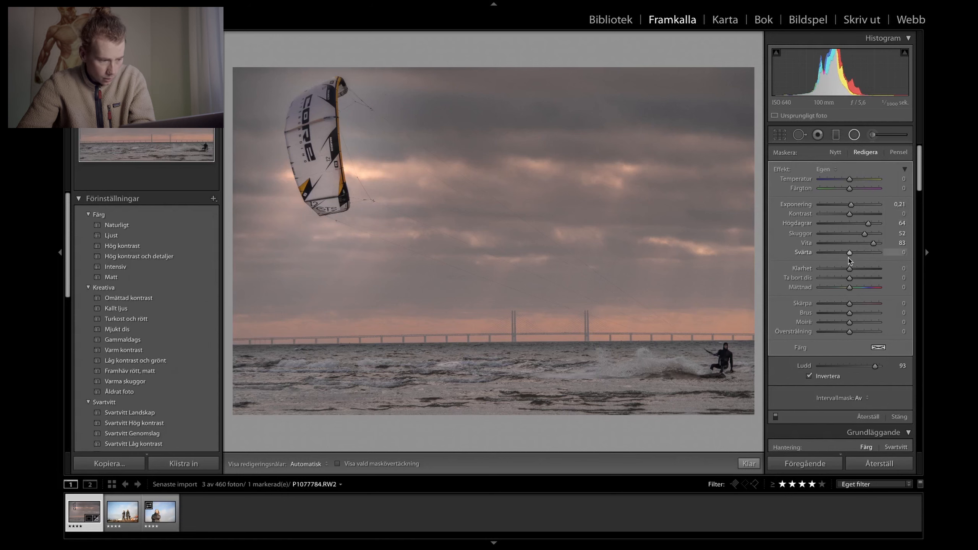
left_click_drag(850, 256, 848, 256)
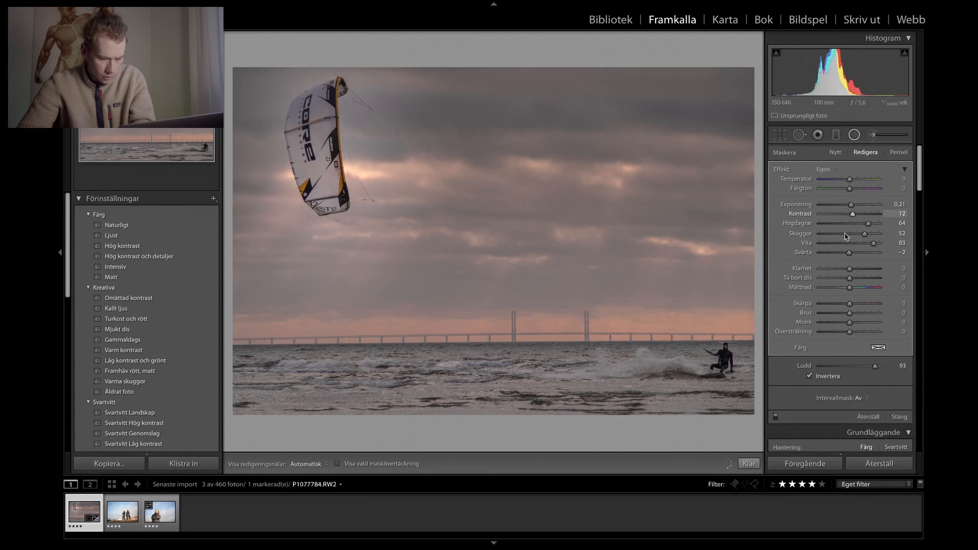
left_click(776, 417)
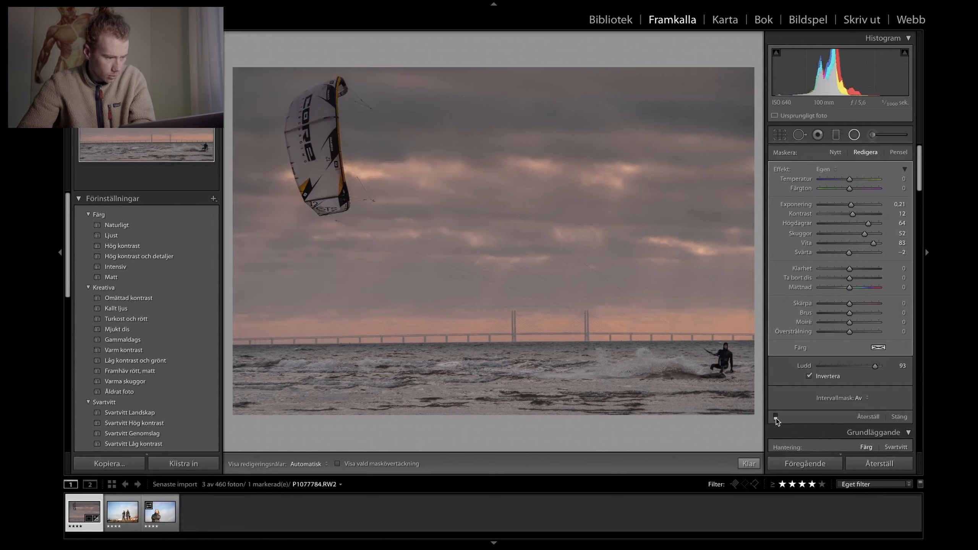
left_click(776, 417)
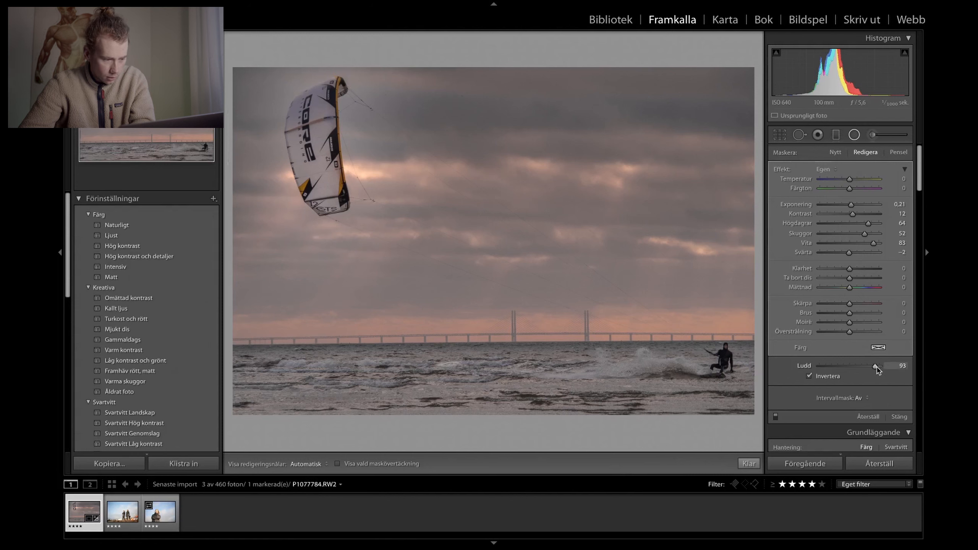
Raise the kite filter's feather (Ludd) to 100, widen its ellipse, set exposure to 0,44 and compare the filter off and on
left_click_drag(875, 366, 903, 368)
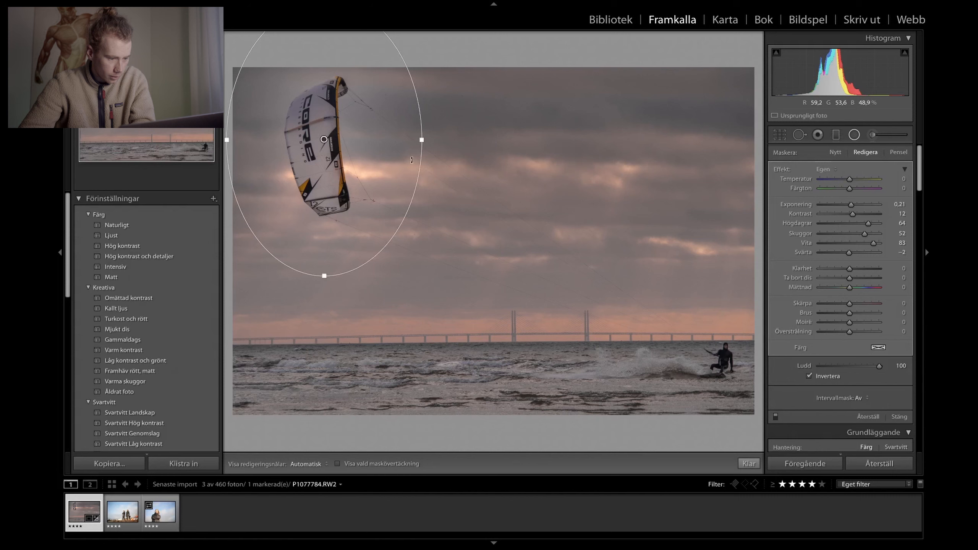
left_click_drag(423, 141, 450, 136)
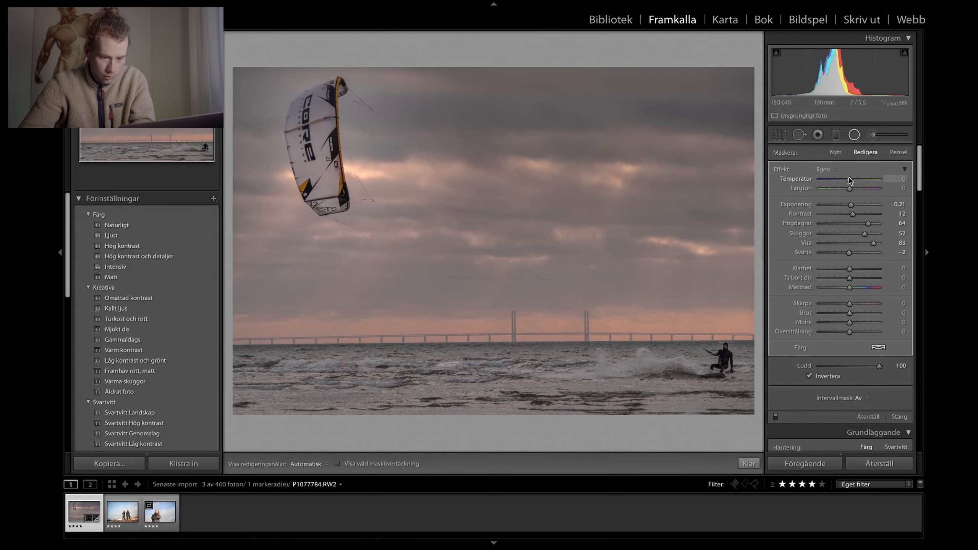
left_click_drag(850, 211, 854, 211)
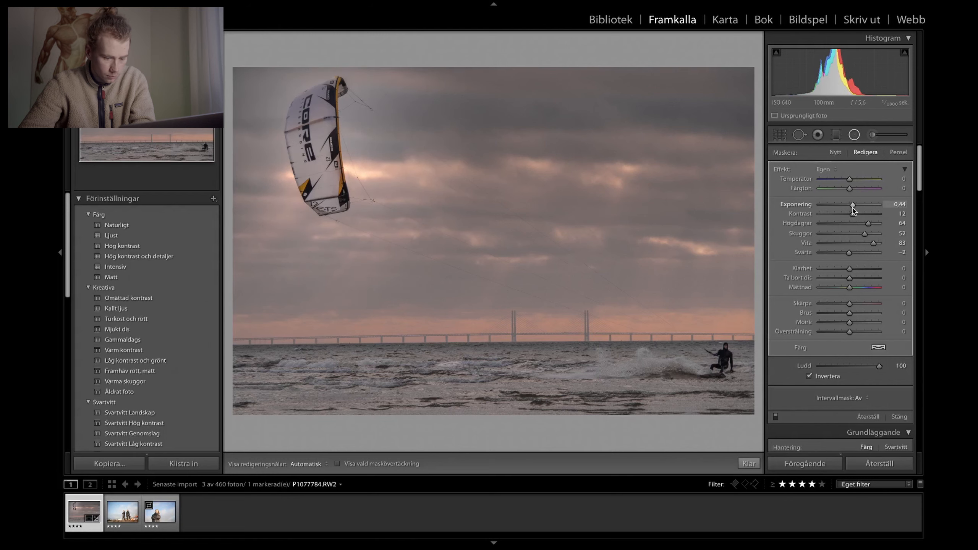
left_click(776, 417)
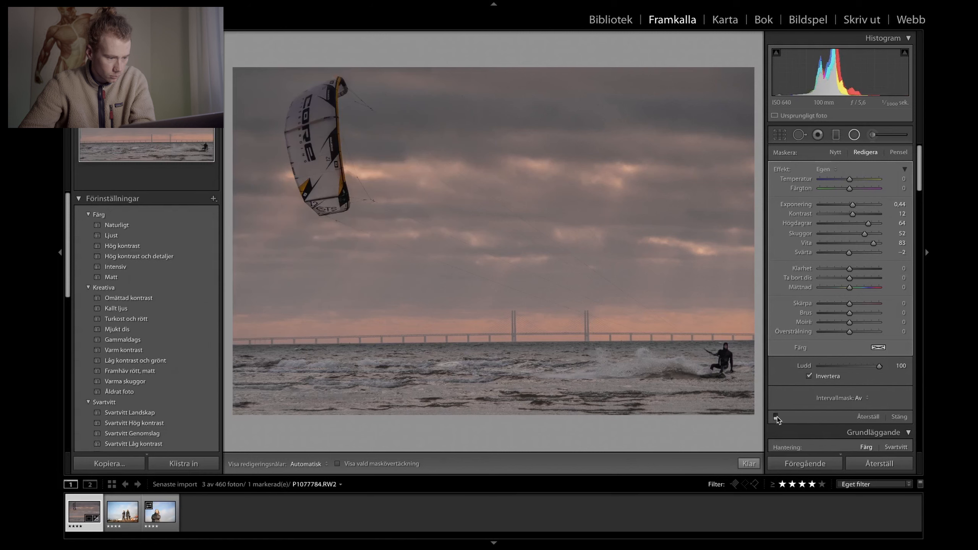
left_click(776, 417)
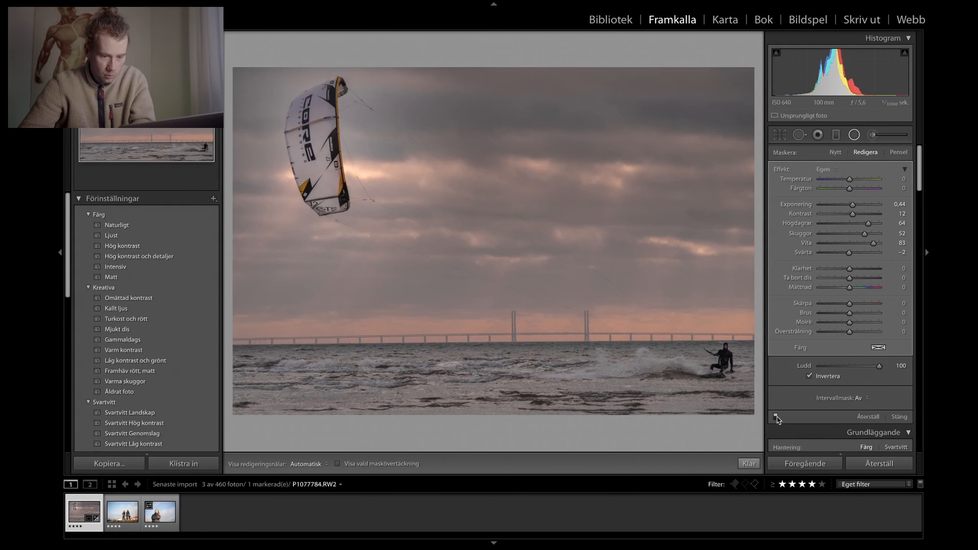
Draw a second radial filter around the kitesurfer with shadows (Skuggor) 89, blacks (Svärta) 16, highlights (Högdagrar) 17 and exposure 0,07
left_click_drag(701, 340, 742, 384)
left_click_drag(701, 340, 718, 358)
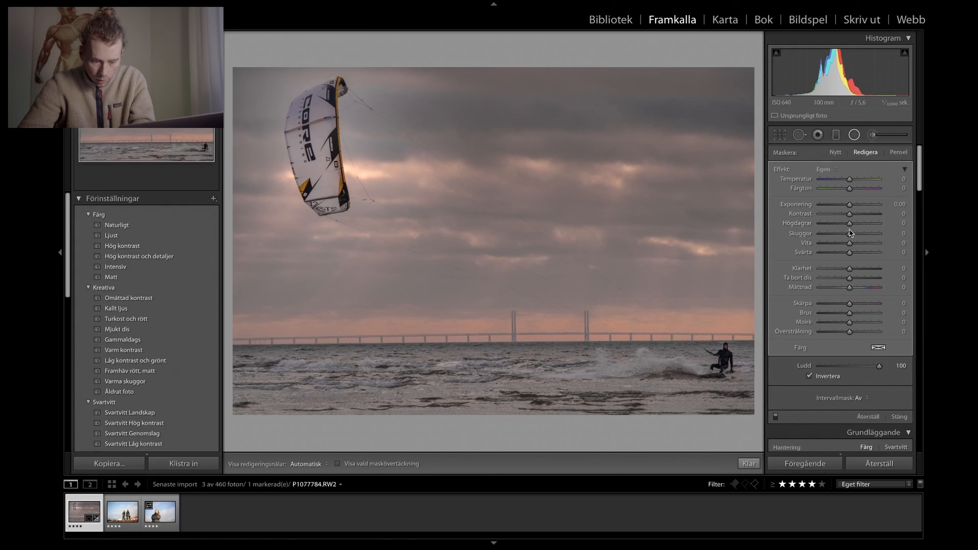
left_click_drag(850, 237, 854, 237)
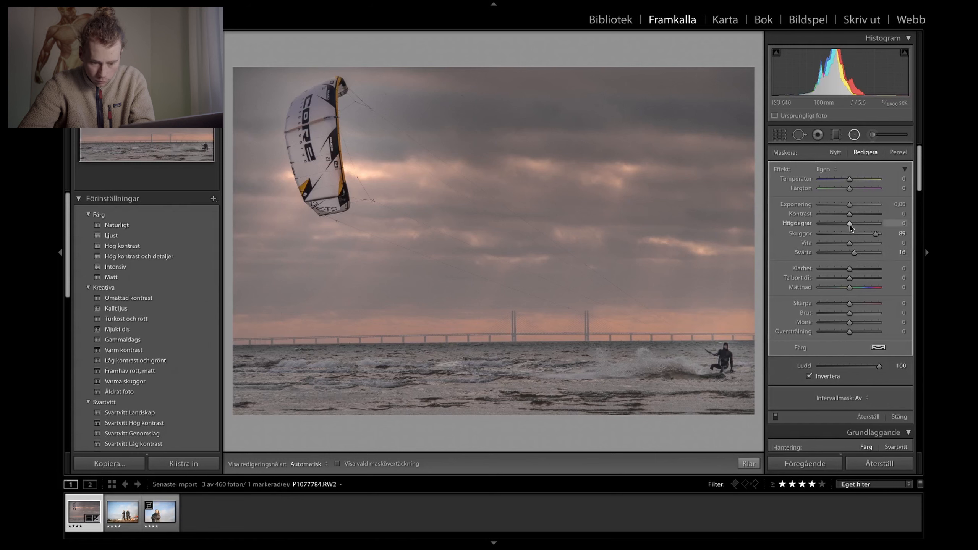
left_click_drag(849, 224, 854, 223)
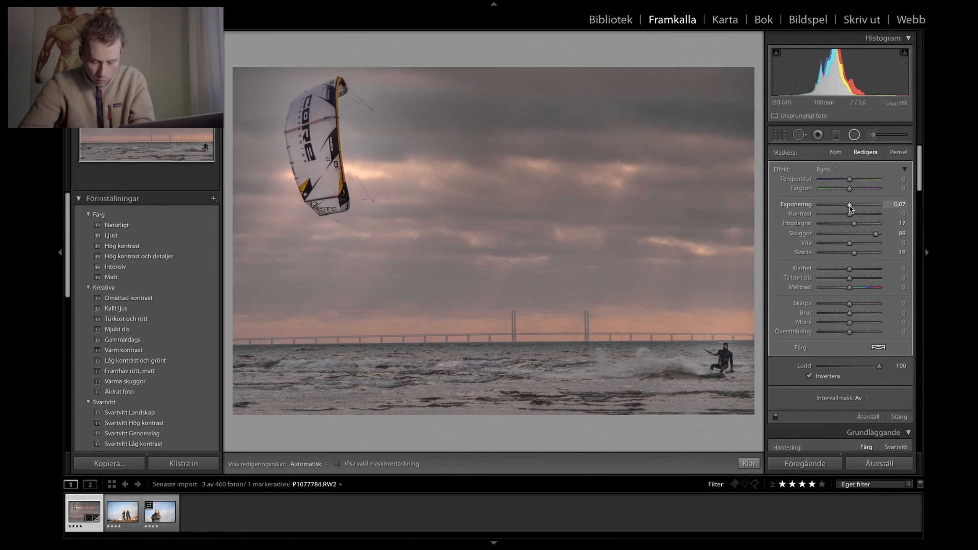
Set the kitesurfer filter's sharpness (Skärpa) to 75 and clarity (Klarhet) to 21, and compare the radial filters off and on
left_click_drag(850, 304, 872, 305)
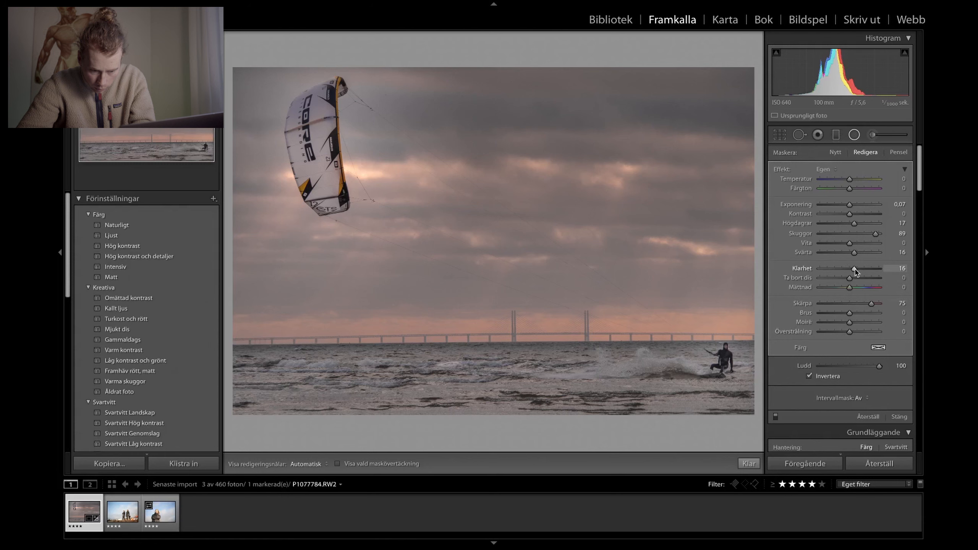
left_click_drag(855, 271, 856, 271)
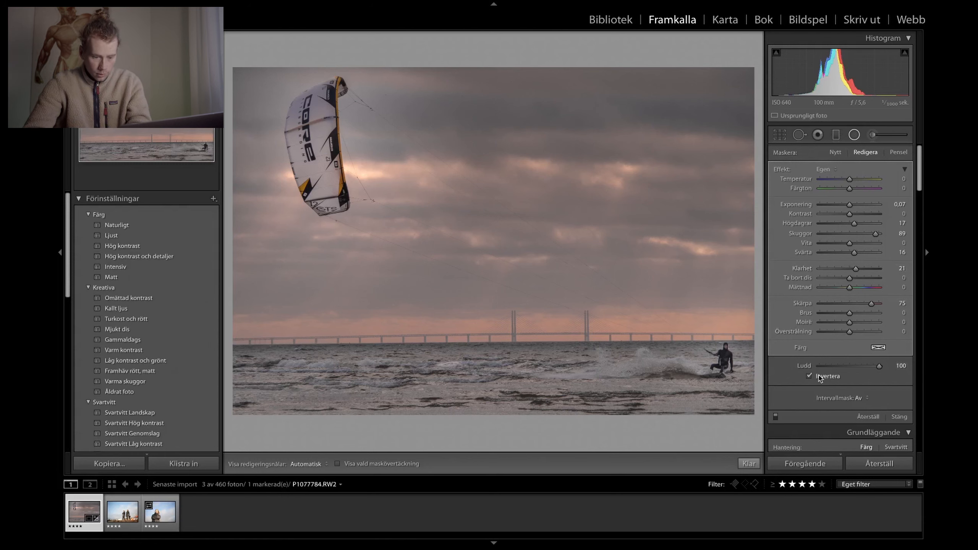
left_click(776, 416)
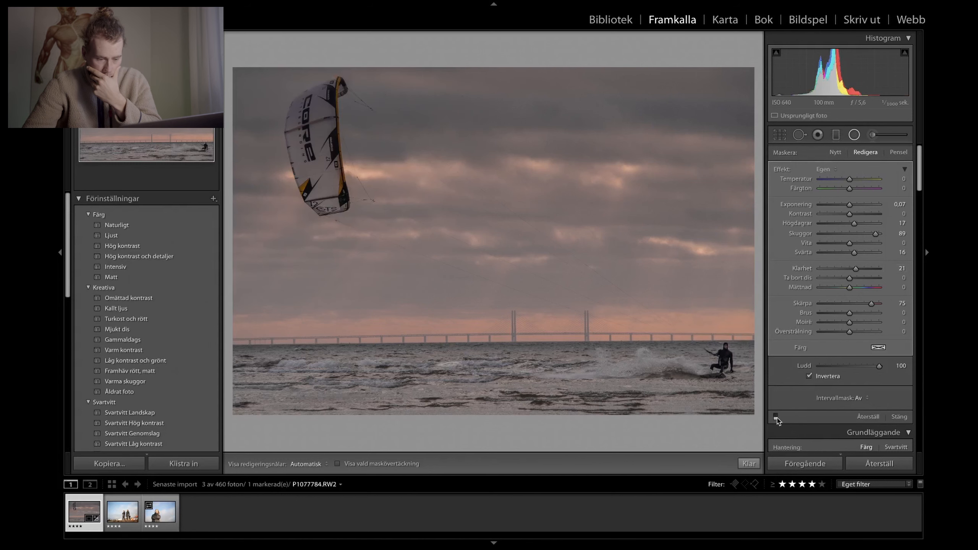
left_click(776, 417)
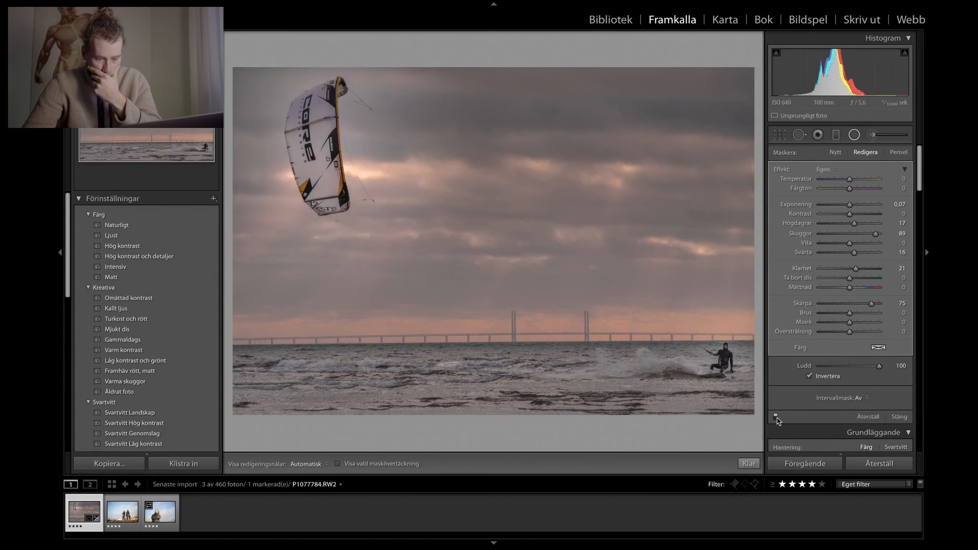
left_click(776, 417)
left_click(776, 416)
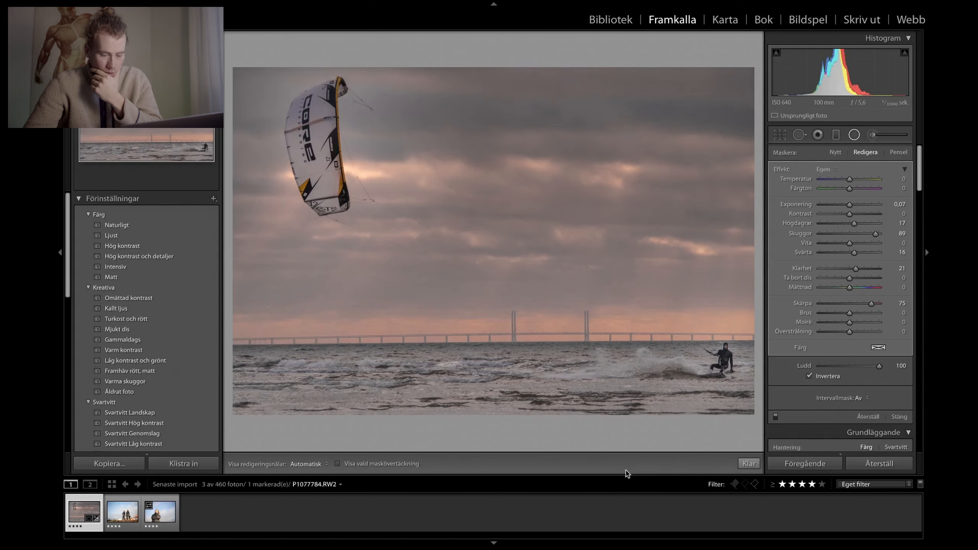
Compare the edited kite-and-bridge photo with its unedited before view, and return to the edited version
key("shift")
key("backslash")
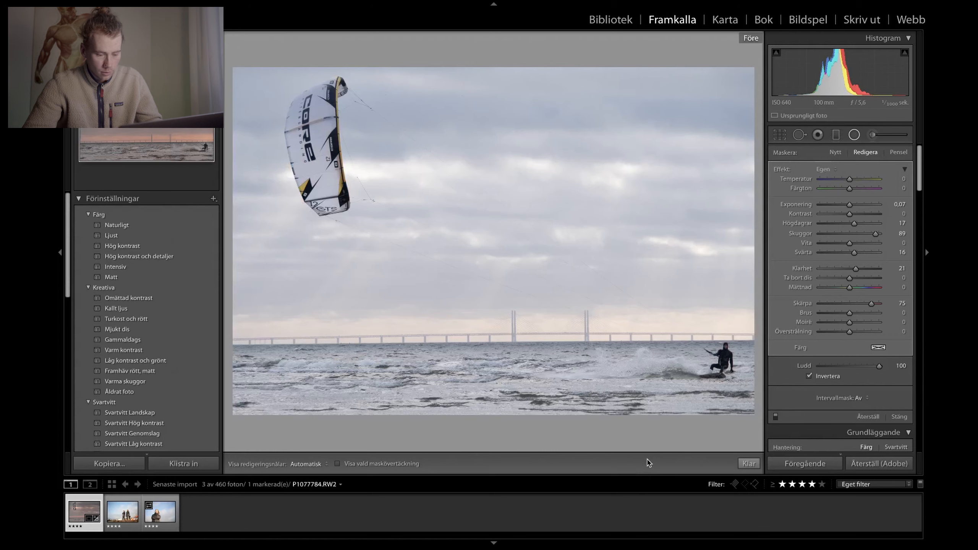
key("backslash")
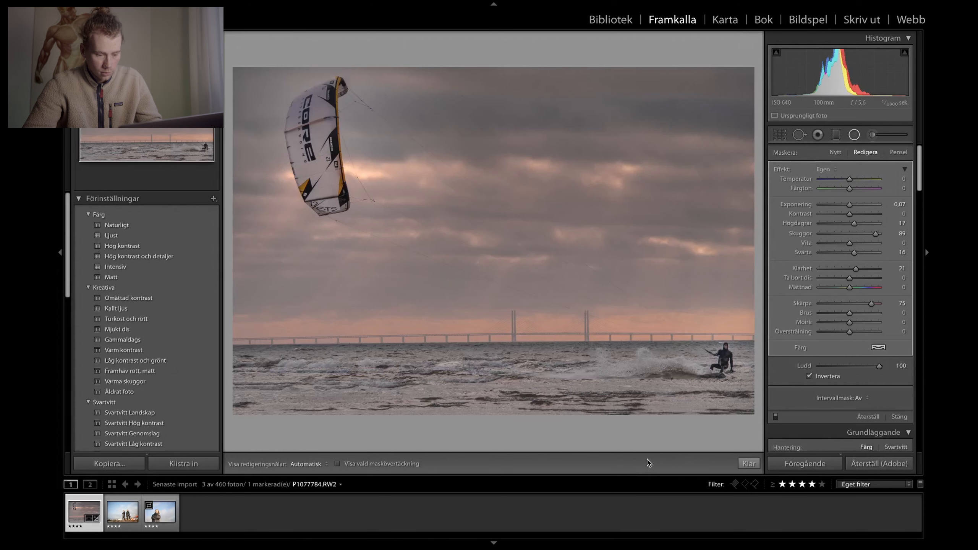